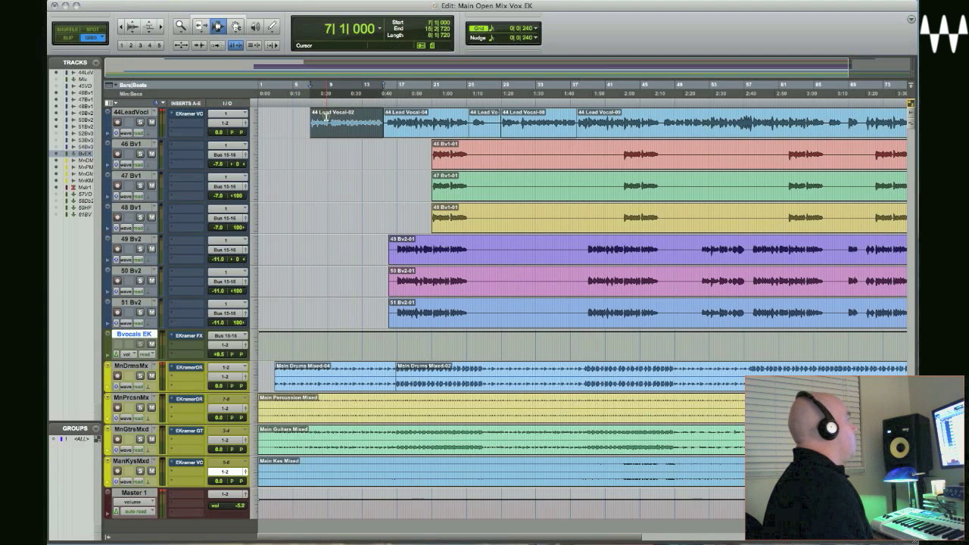
Step: Play the selected lead vocal section in the full mix, and solo the lead vocal track for a second listen
key(space)
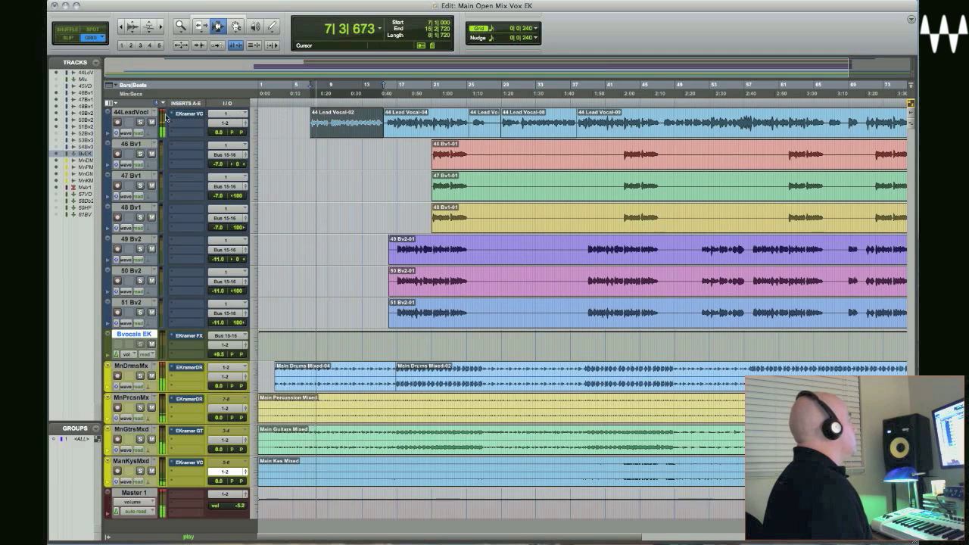
key(space)
click(139, 122)
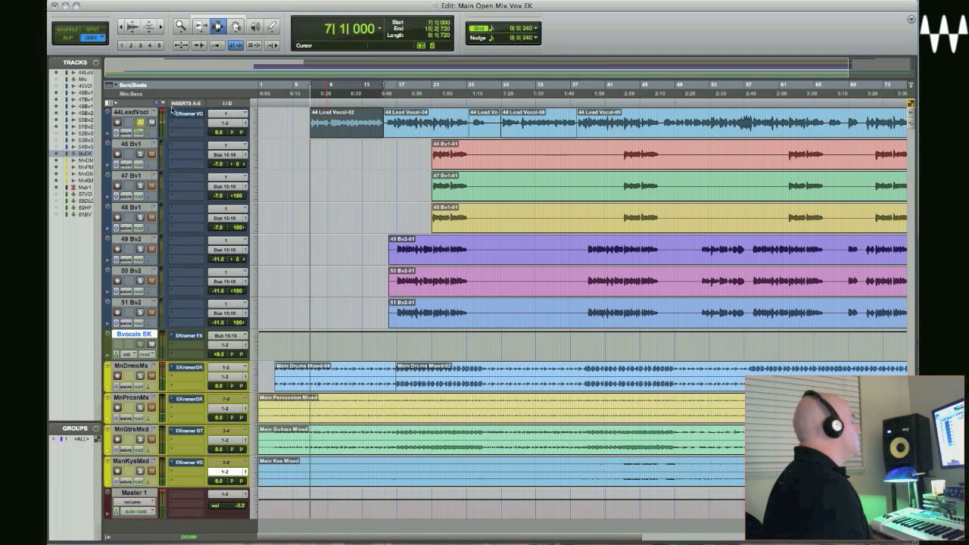
key(space)
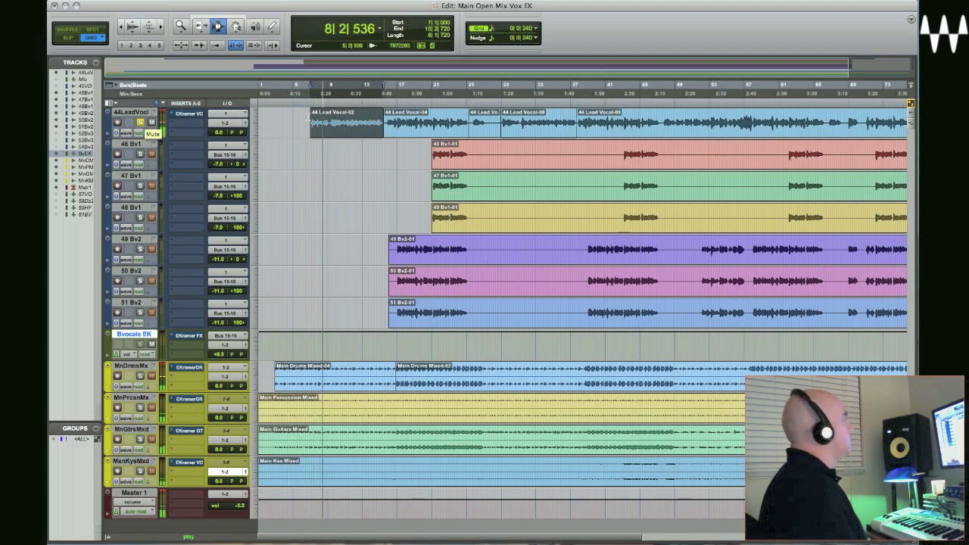
Step: Split the first lead vocal clip at 9|2|000 and play the section after the split
click(328, 123)
key(super+e)
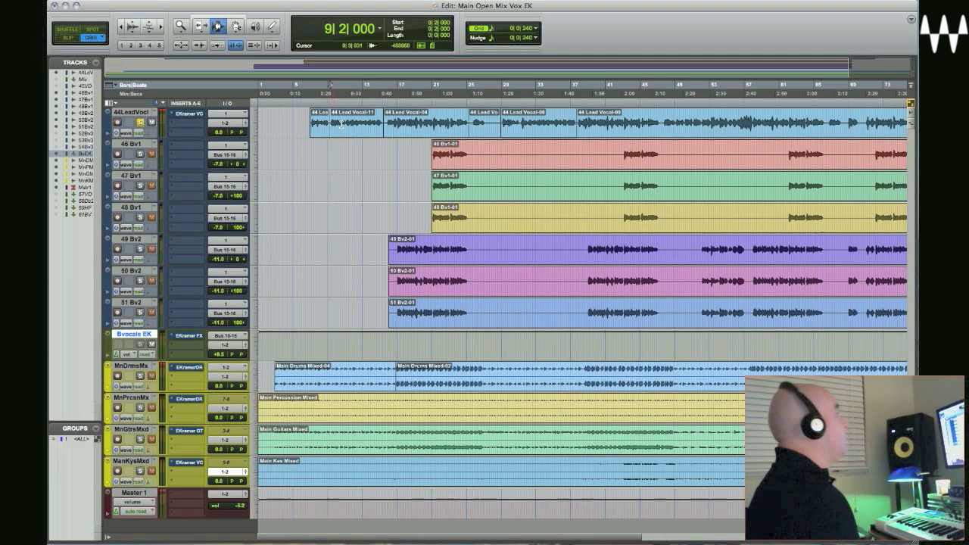
click(335, 124)
key(space)
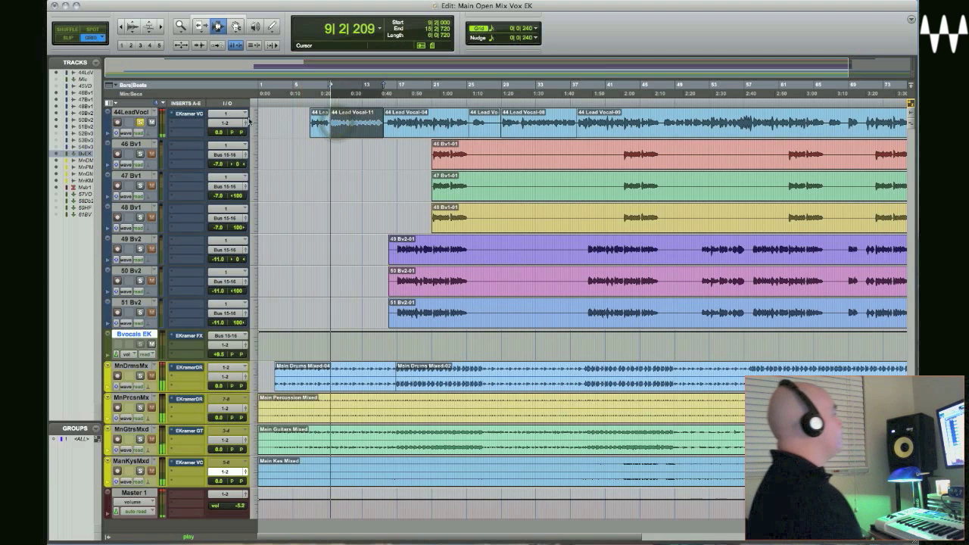
Step: Open the EKramer VC insert on the lead vocal track and take it out of bypass during playback
click(188, 115)
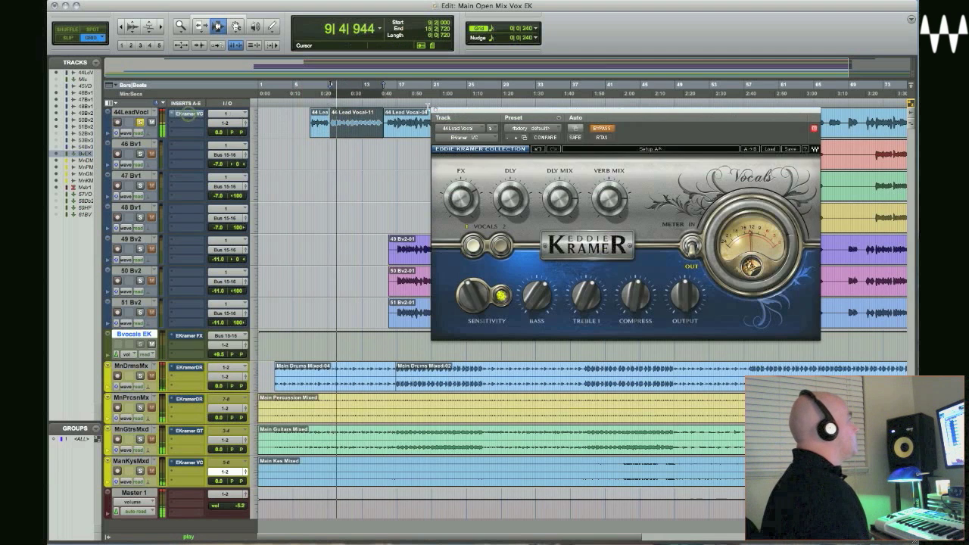
drag(461, 114, 345, 147)
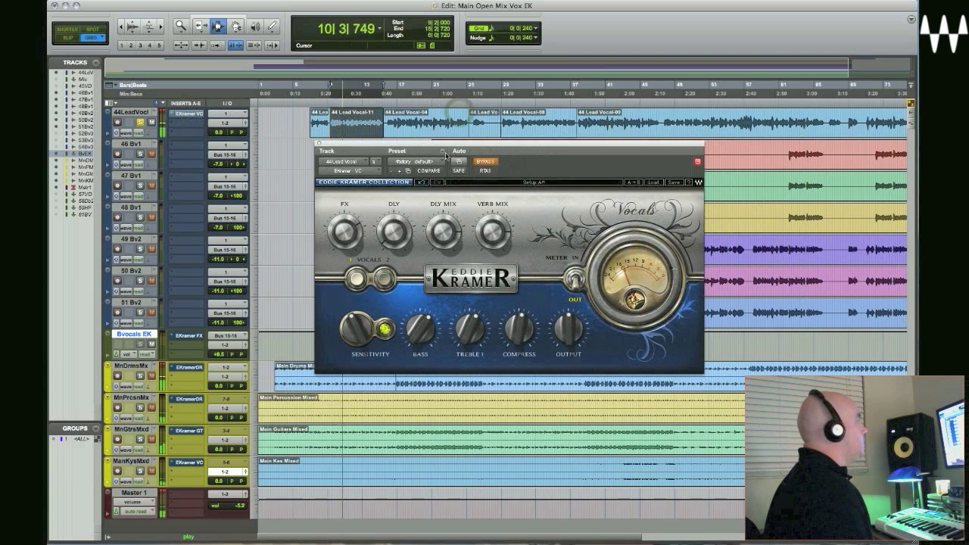
click(485, 161)
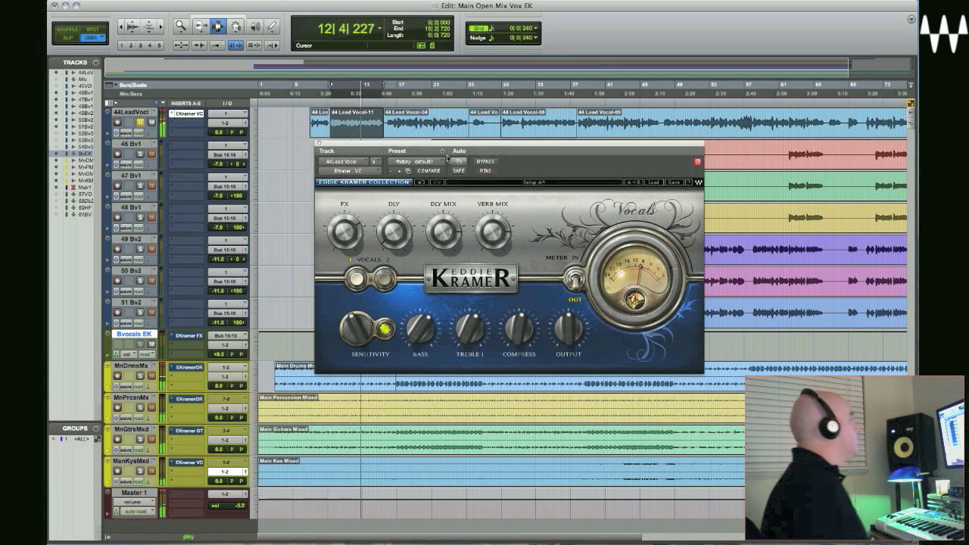
key(space)
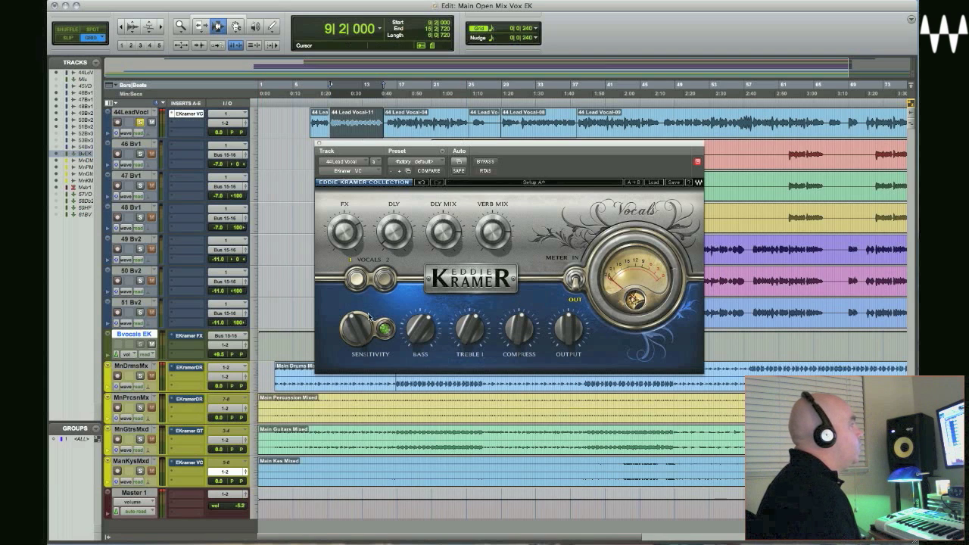
Step: Raise the vocal plug-in's Sensitivity to about 22.7 and adjust its Output, Compress and Verb Mix while the lead vocal plays
mouse_move(362, 331)
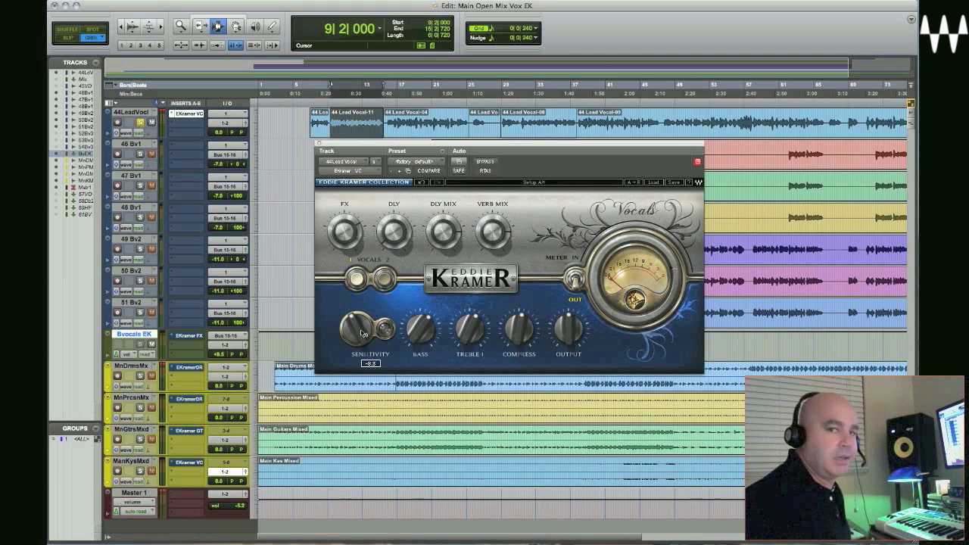
key(space)
drag(568, 327, 568, 324)
drag(356, 327, 356, 319)
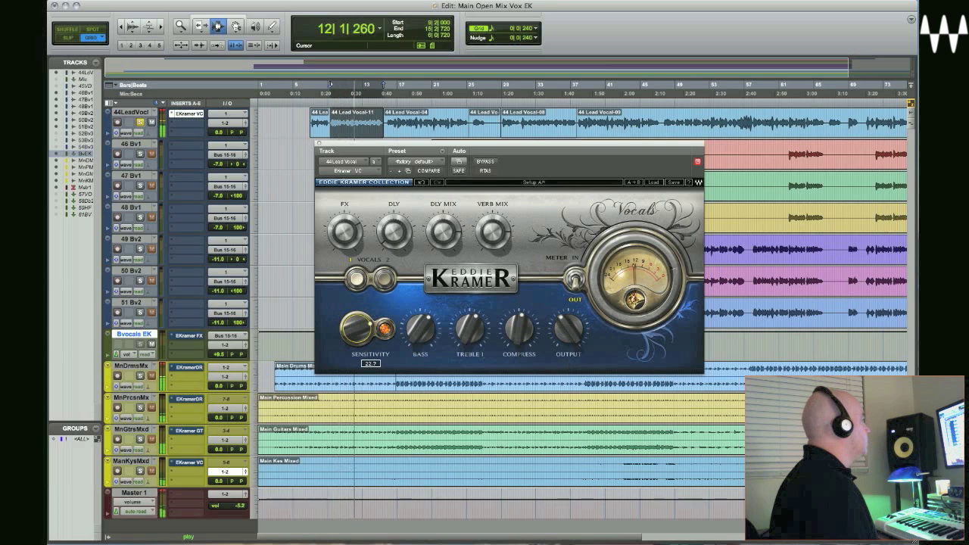
drag(520, 327, 519, 318)
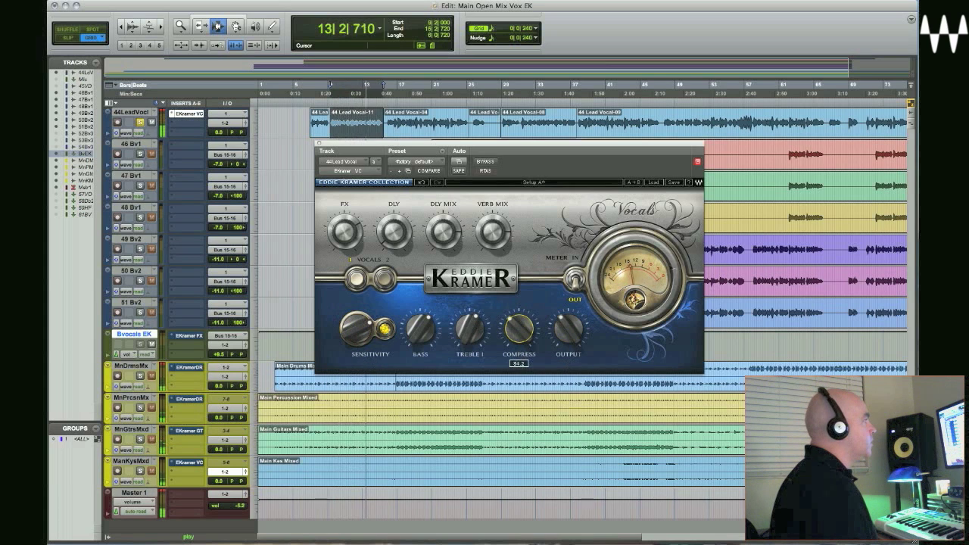
click(493, 232)
drag(492, 232, 492, 264)
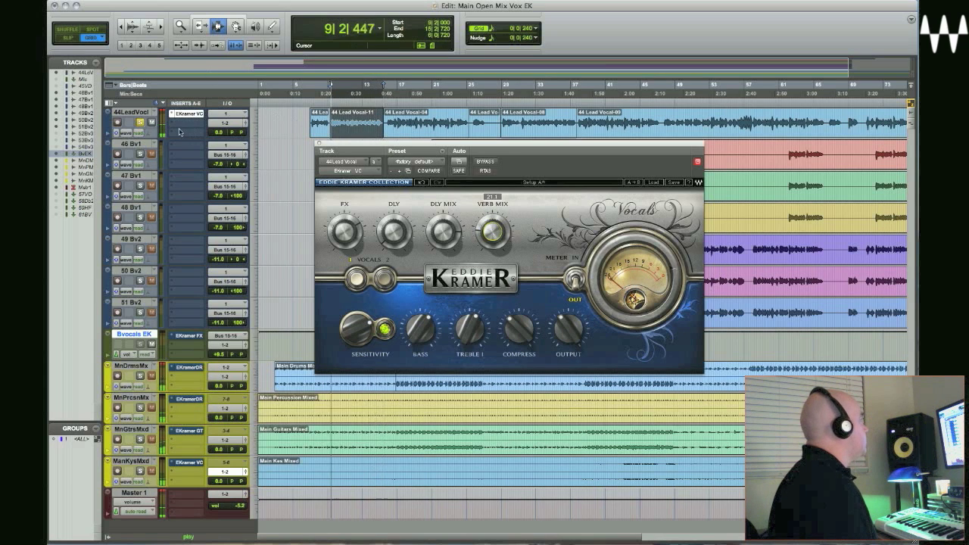
Step: Compare the lead vocal with the plug-in bypassed and active, and raise its Sensitivity slightly further
click(486, 162)
click(486, 162)
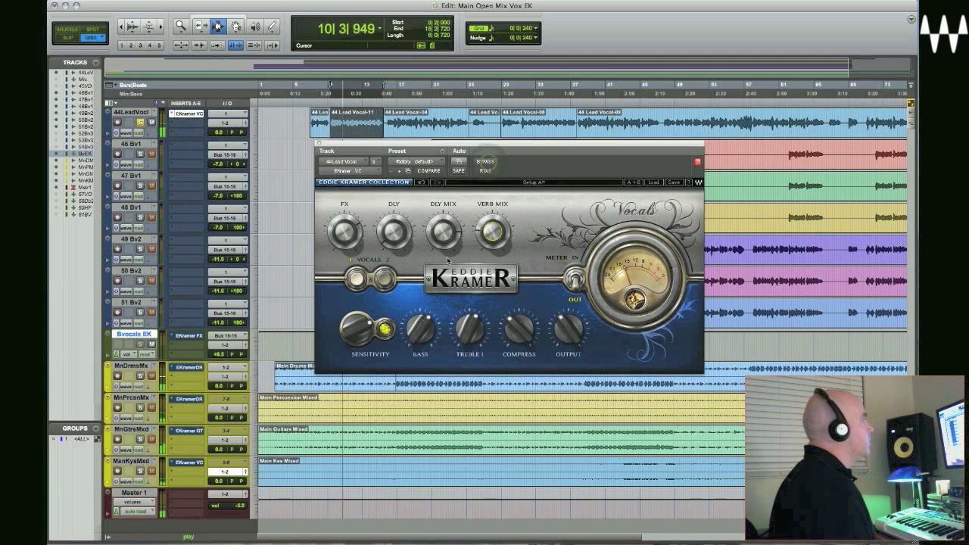
drag(359, 328, 359, 316)
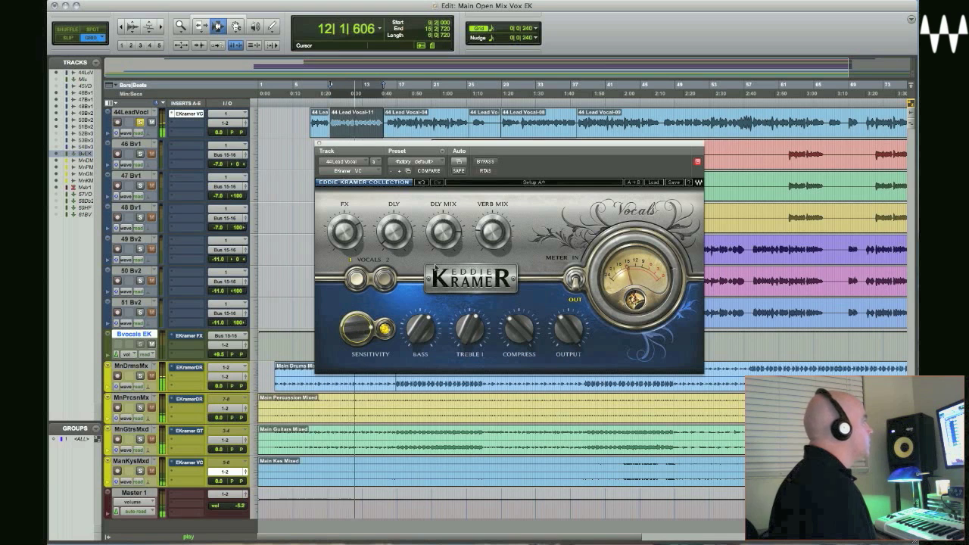
key(space)
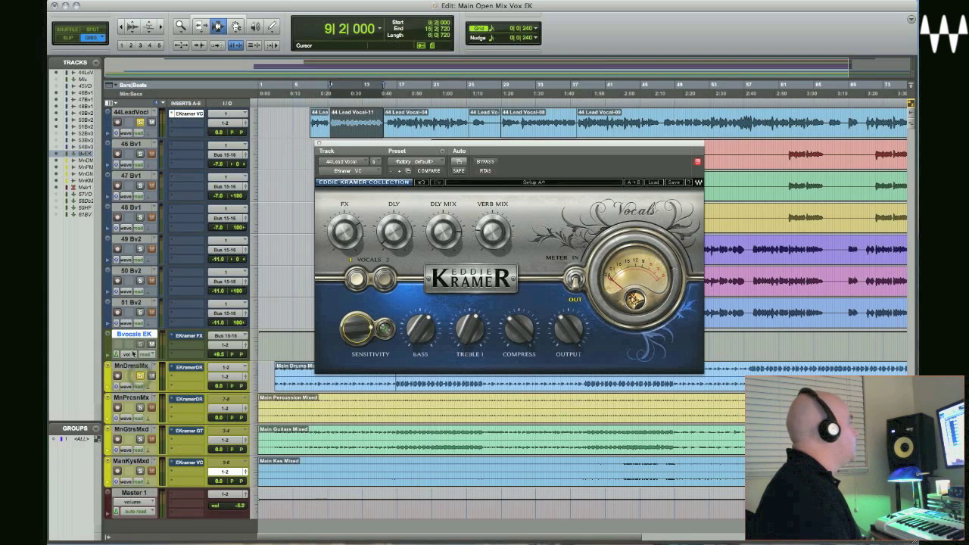
Step: Play the lead vocal together with the soloed drums and adjust the vocal plug-in's delay and delay mix
key(space)
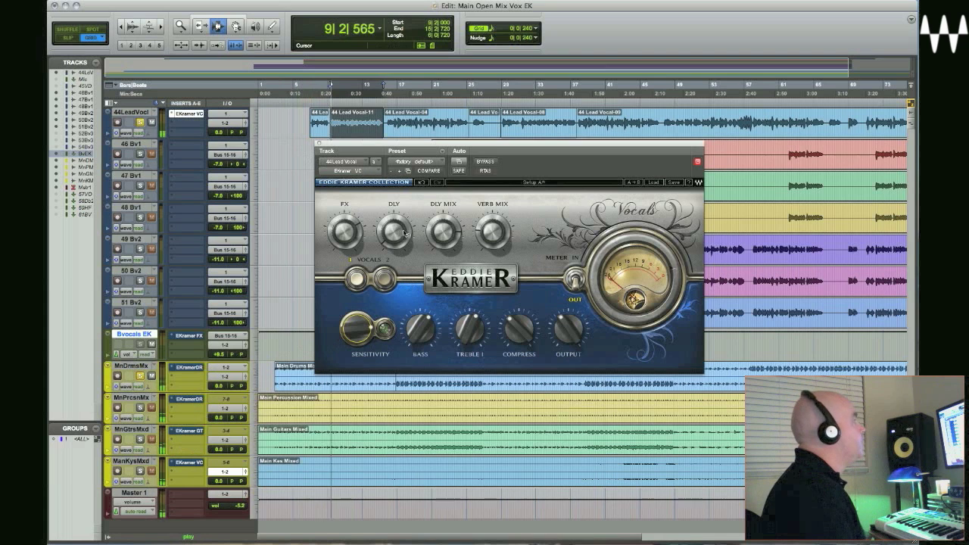
mouse_move(405, 233)
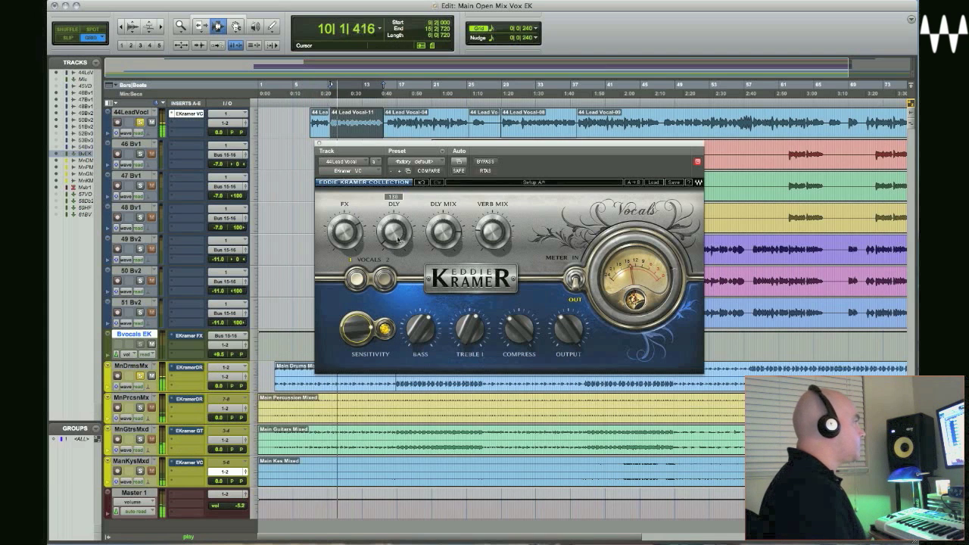
key(space)
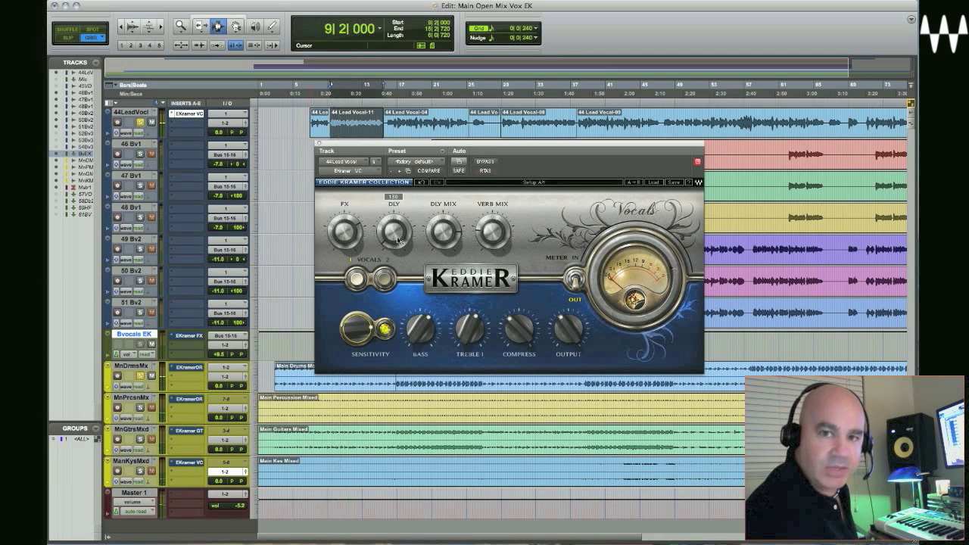
key(space)
drag(399, 241, 446, 233)
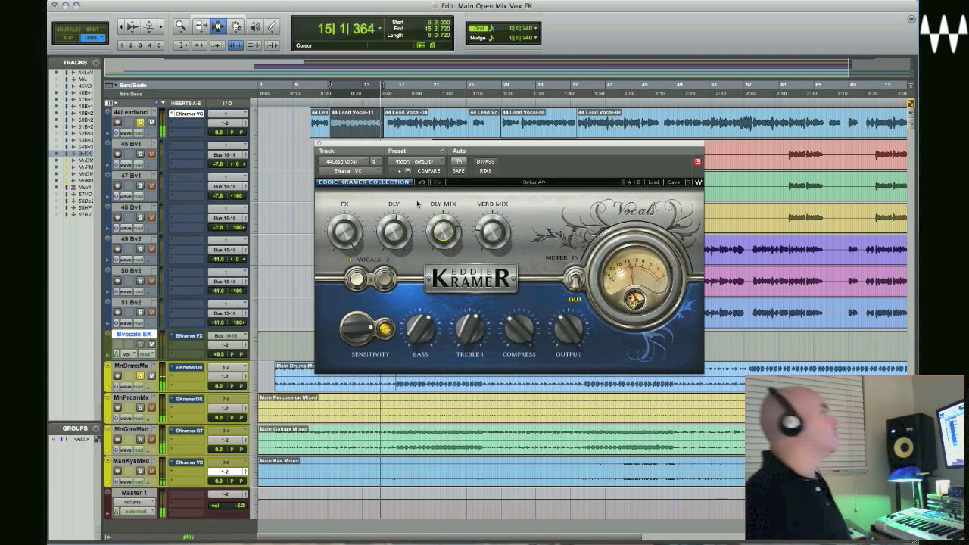
key(space)
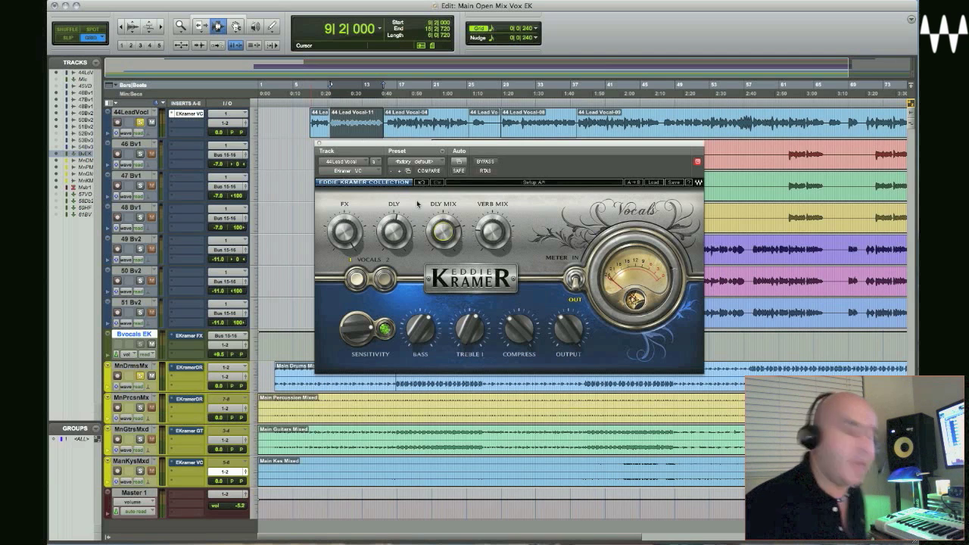
Step: Solo the six background vocal tracks, and replace the lead vocal plug-in window with the EKramer FX insert of Bvocals EK
click(139, 185)
click(318, 144)
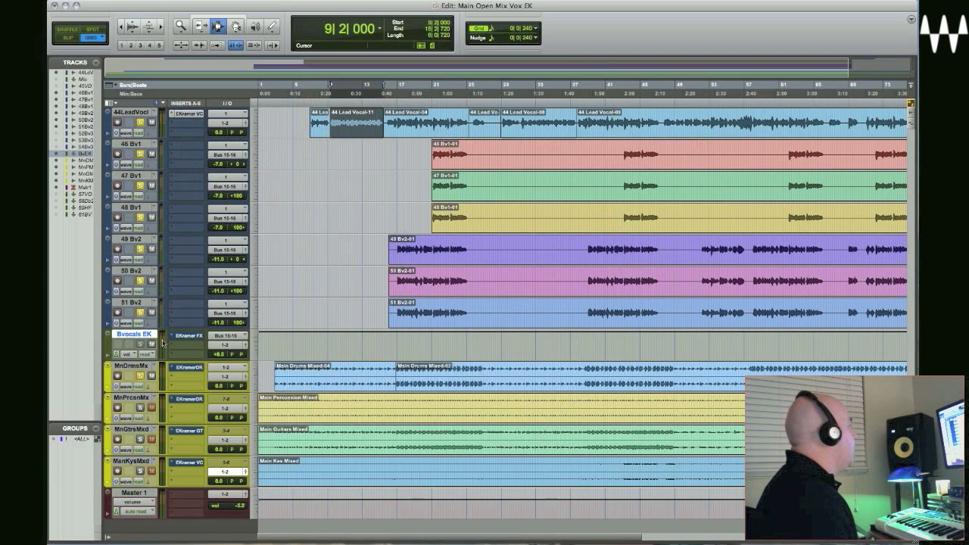
click(188, 335)
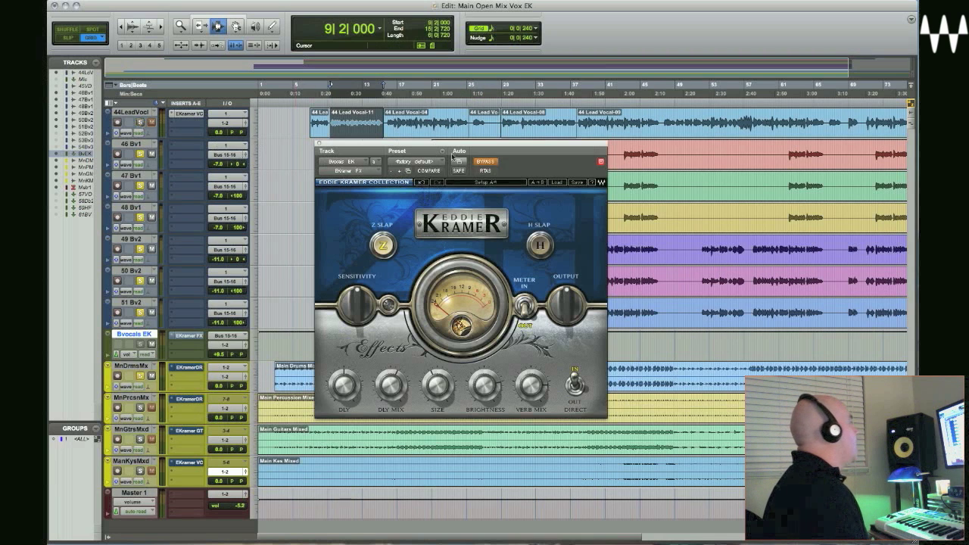
drag(387, 149, 662, 182)
Step: Play the first 49 Bv2 passage, from 16|4|720 to 25|1|480, with EKramer FX bypassed, and replay it with the effect active
drag(389, 250, 468, 260)
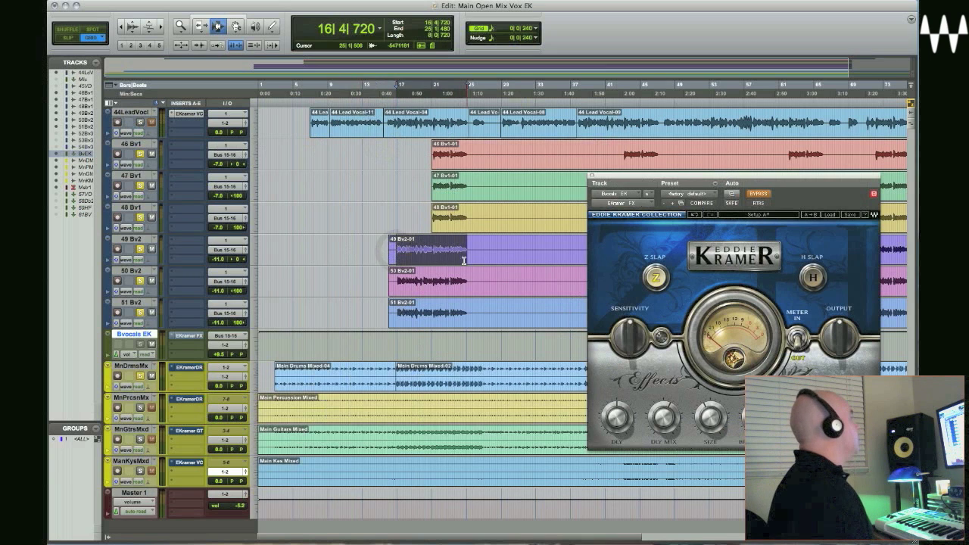
key(space)
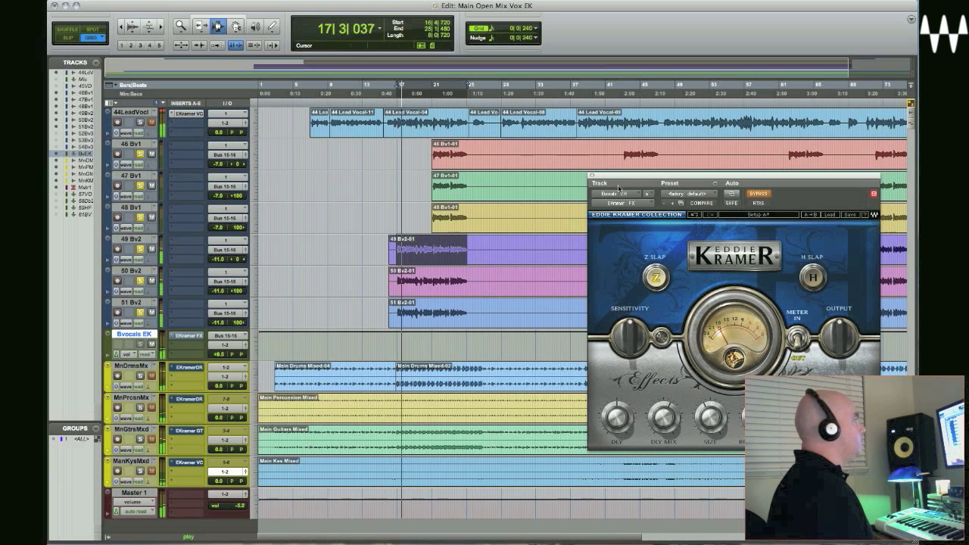
drag(680, 175, 636, 172)
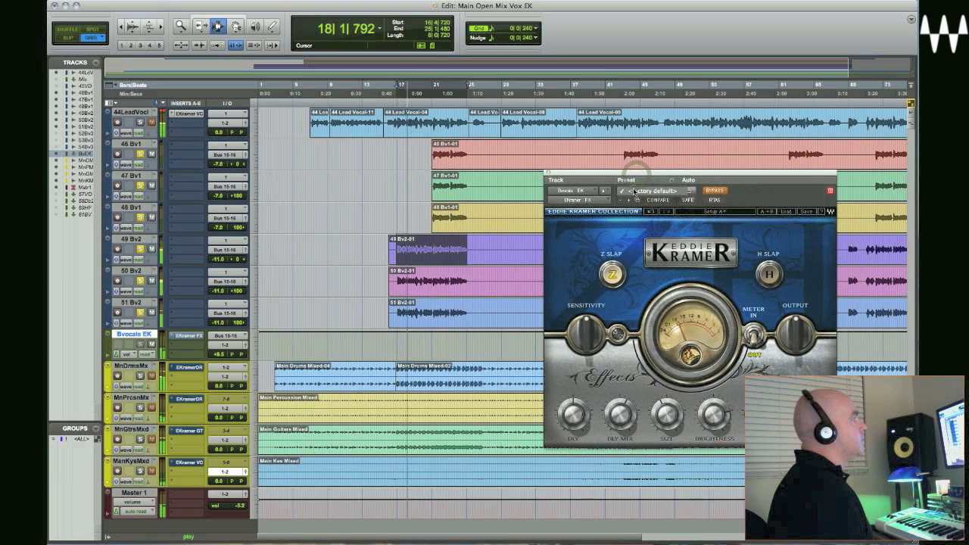
key(space)
click(715, 191)
key(space)
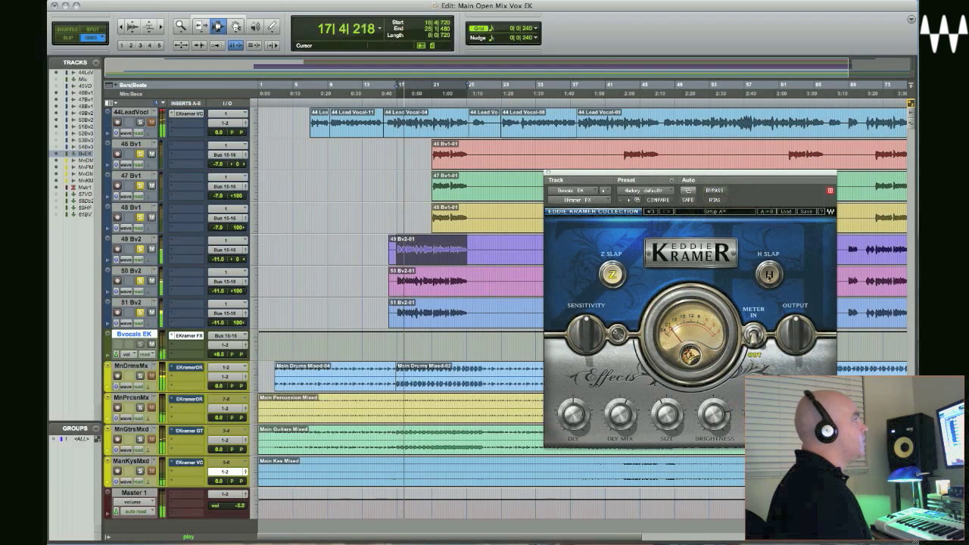
Step: Switch the background vocal effect to H Slap and raise its Sensitivity to Max during playback
click(768, 276)
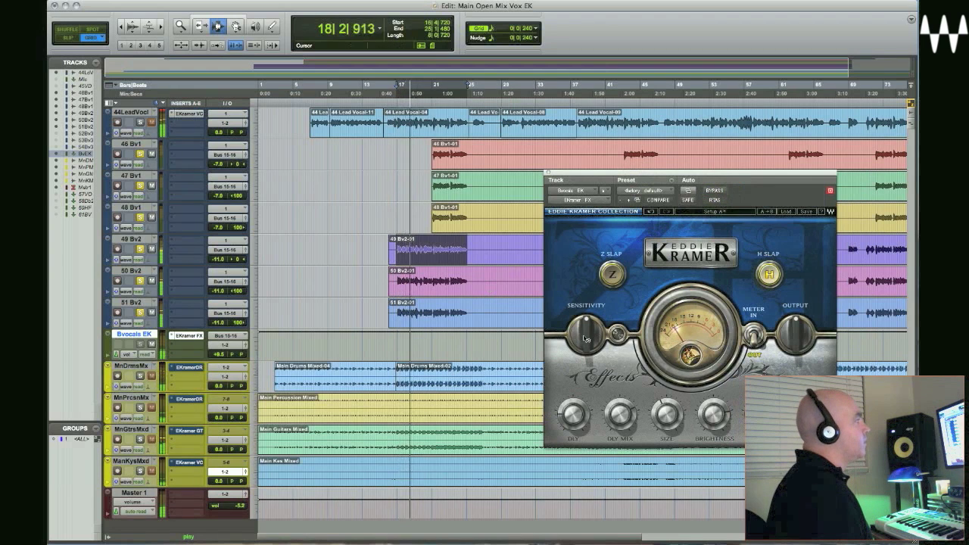
drag(586, 339, 586, 302)
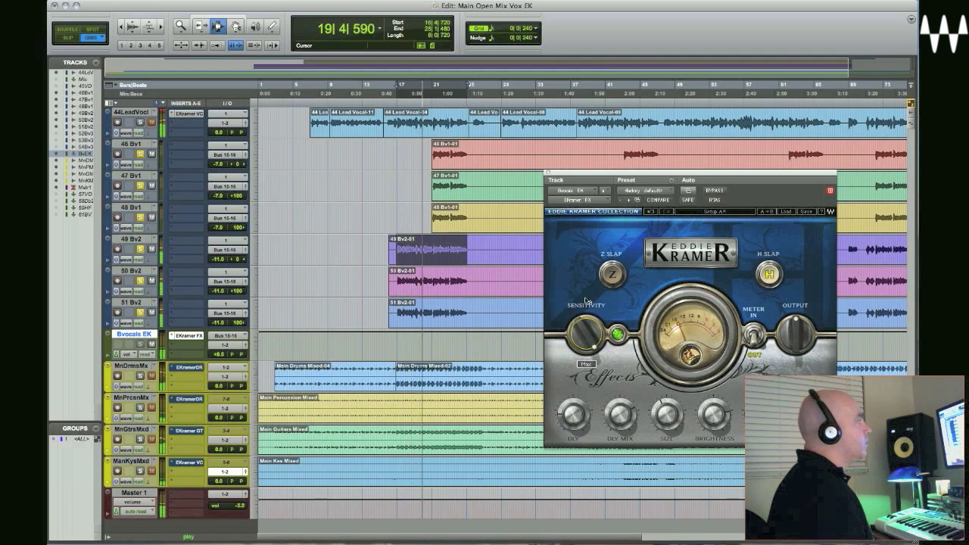
key(space)
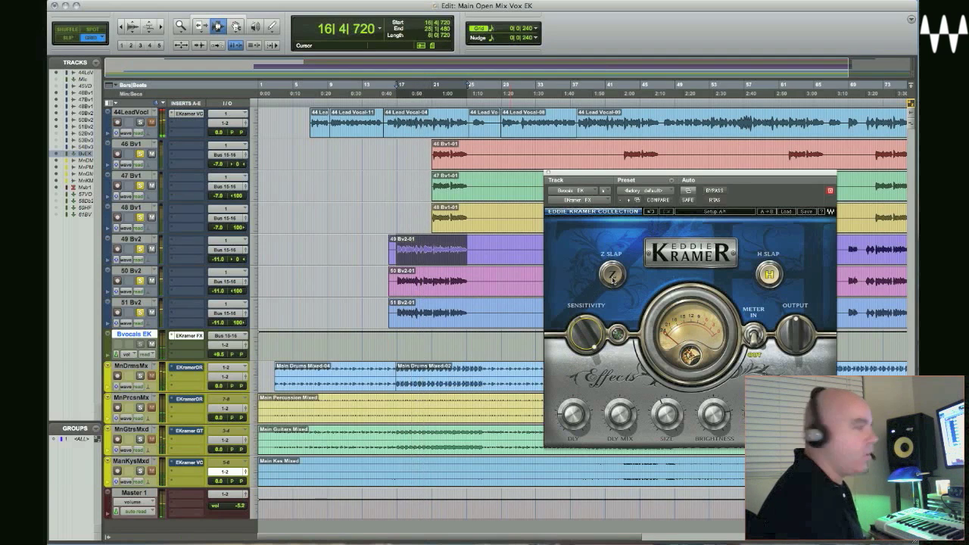
Step: Switch the background vocal effect to Z Slap, keep Sensitivity at Max, and adjust the Output and Brightness during playback
click(612, 278)
key(space)
drag(591, 352, 591, 343)
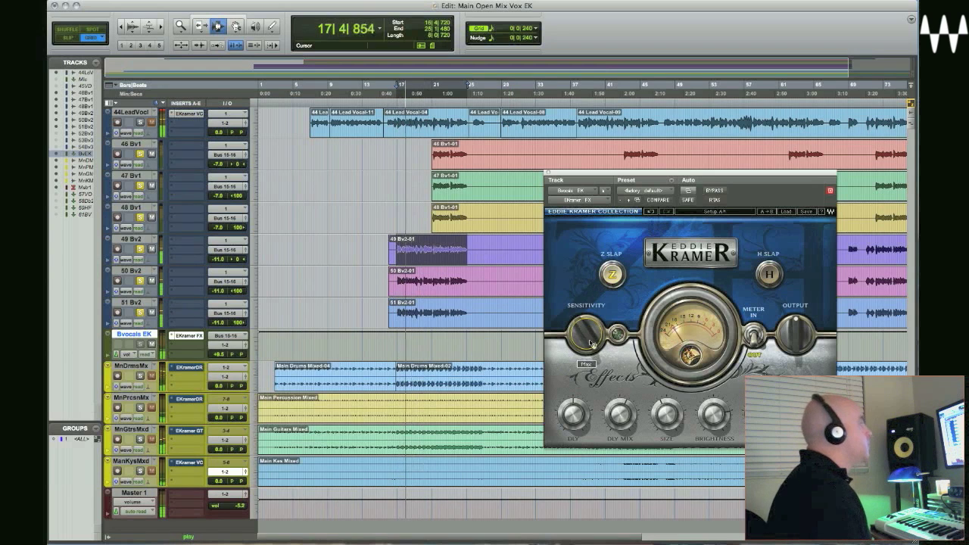
click(787, 342)
click(714, 412)
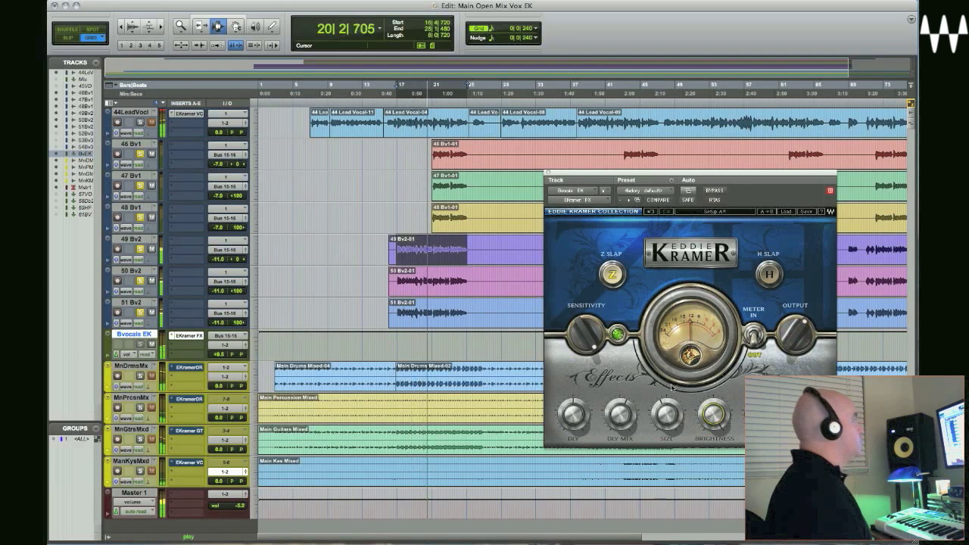
Step: Play the background vocals with the lead vocal and drums soloed, and lower the effect's Output to about -1.2
key(space)
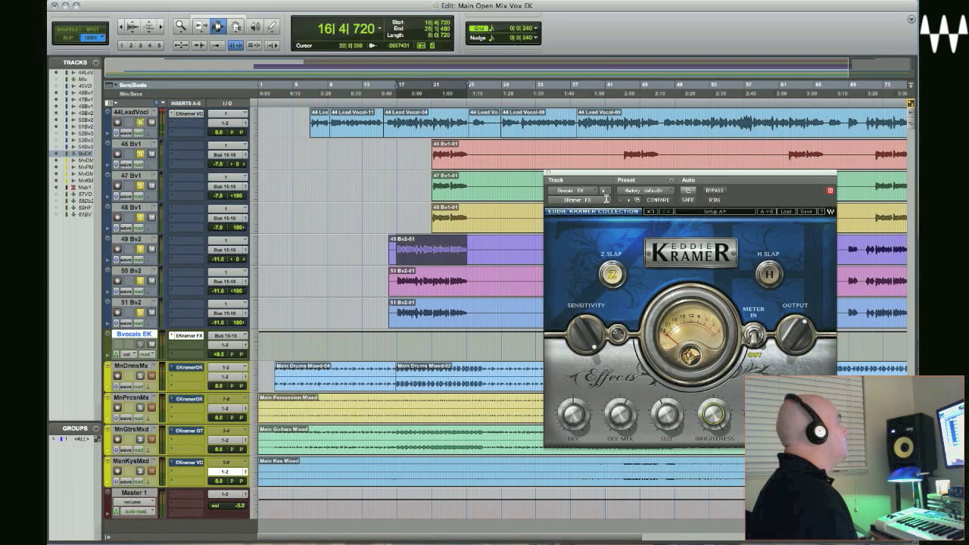
key(space)
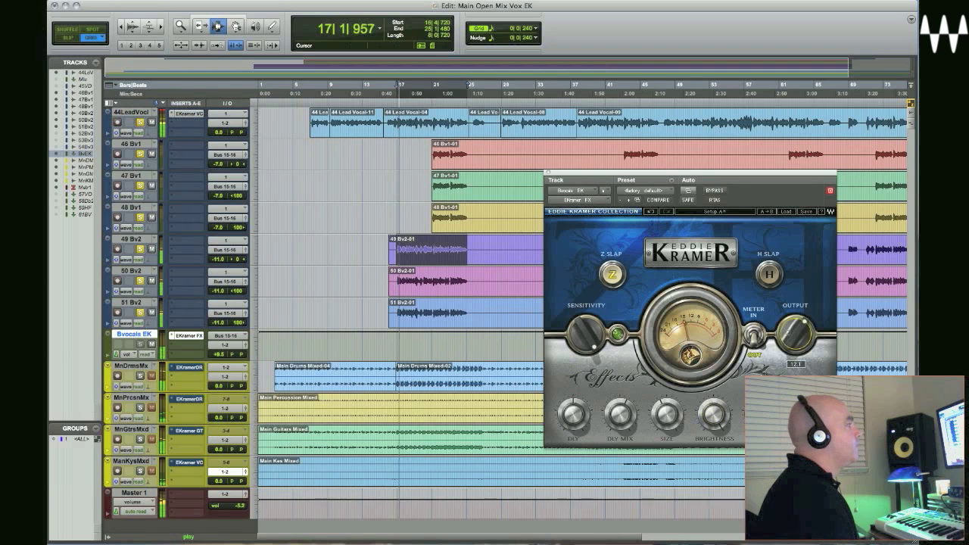
drag(787, 318, 787, 328)
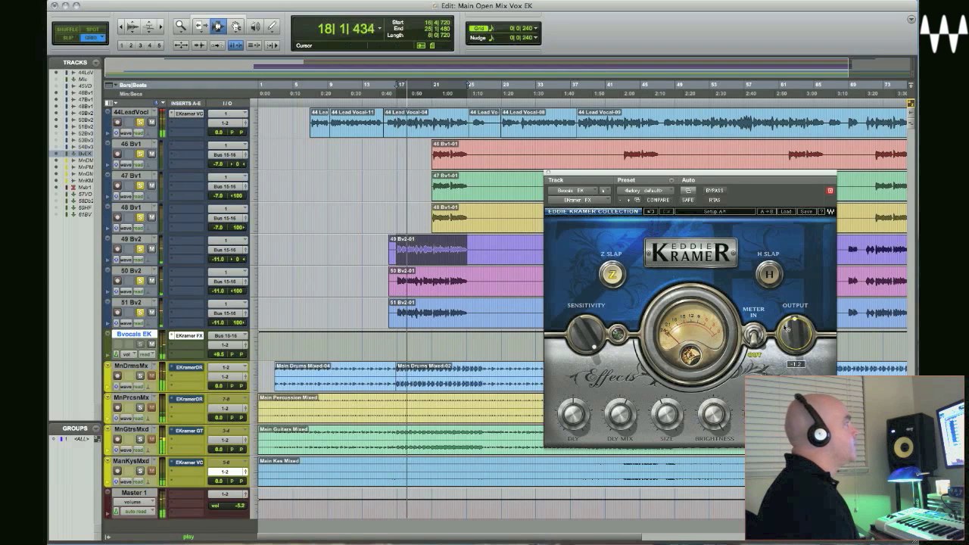
Step: Open the lead vocal's EKramer VC plug-in, adjust its Output during playback, and close its window
click(190, 114)
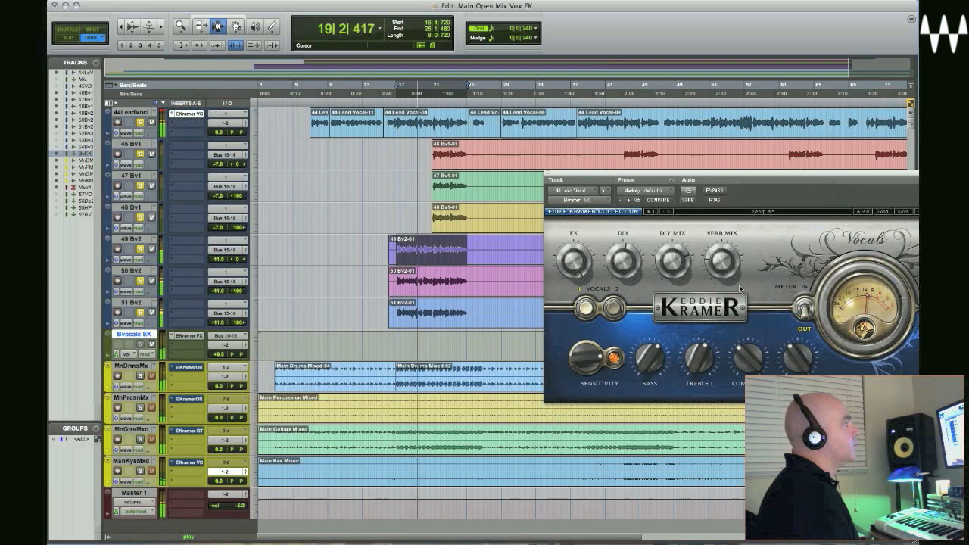
drag(788, 355, 787, 344)
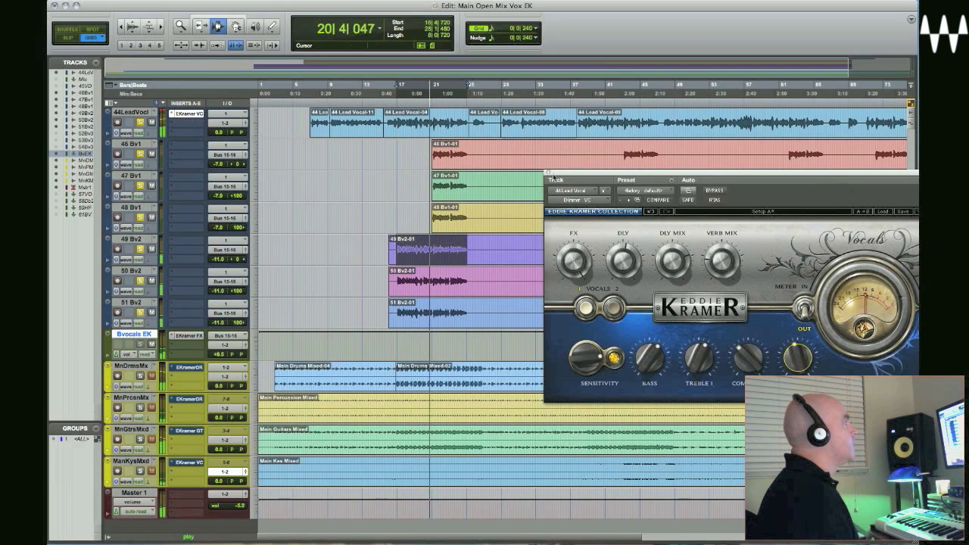
click(548, 173)
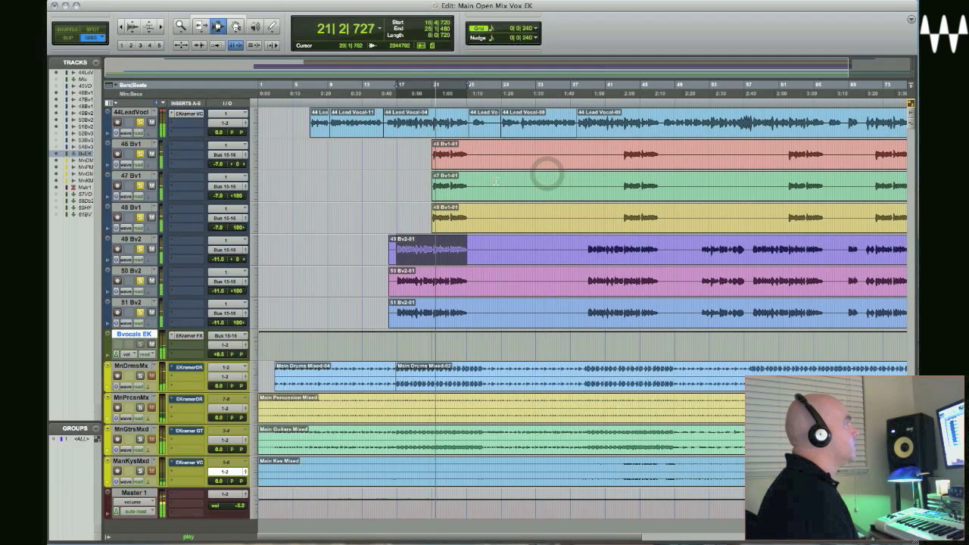
Step: Lower the background vocal effect's Output to about -16.0, compare it with bypass, close the plug-in, and stop playback
click(190, 335)
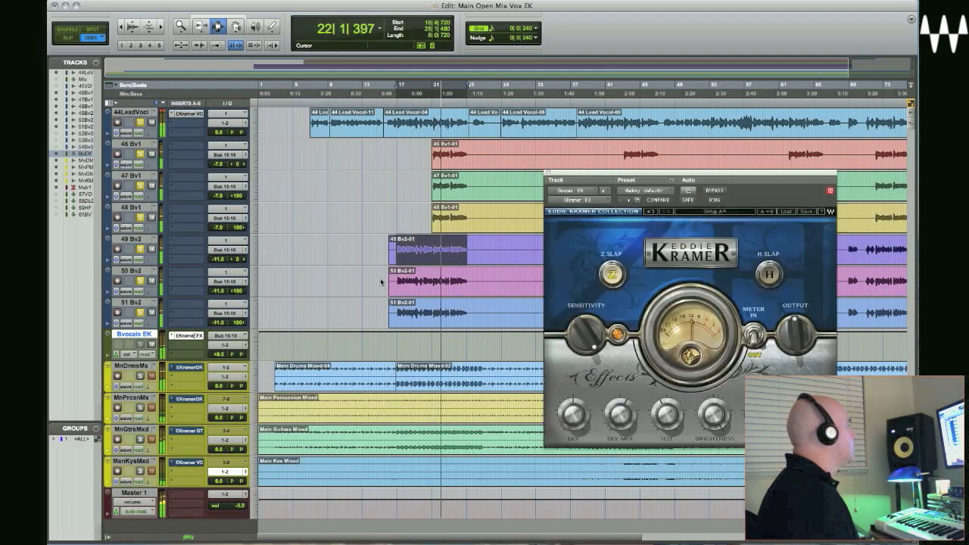
drag(795, 334, 795, 362)
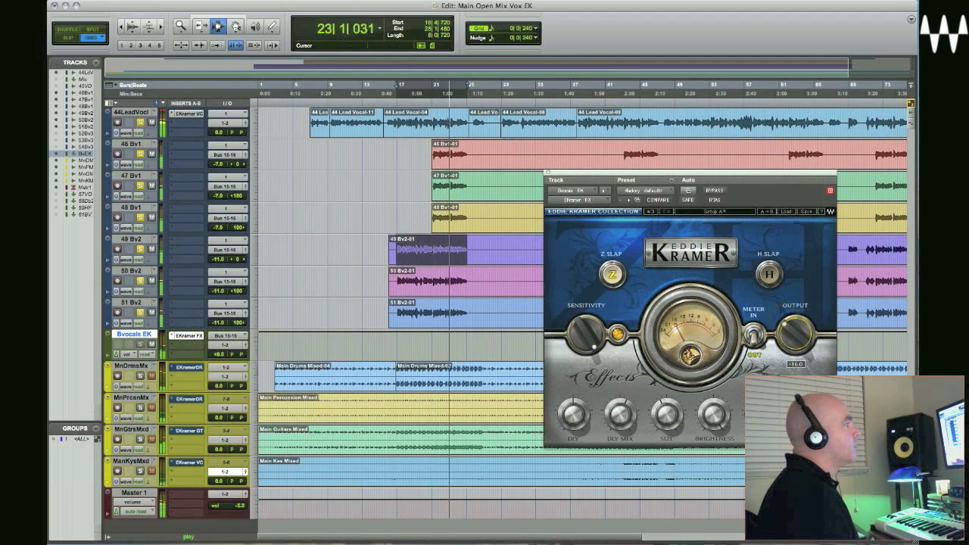
click(713, 191)
click(713, 191)
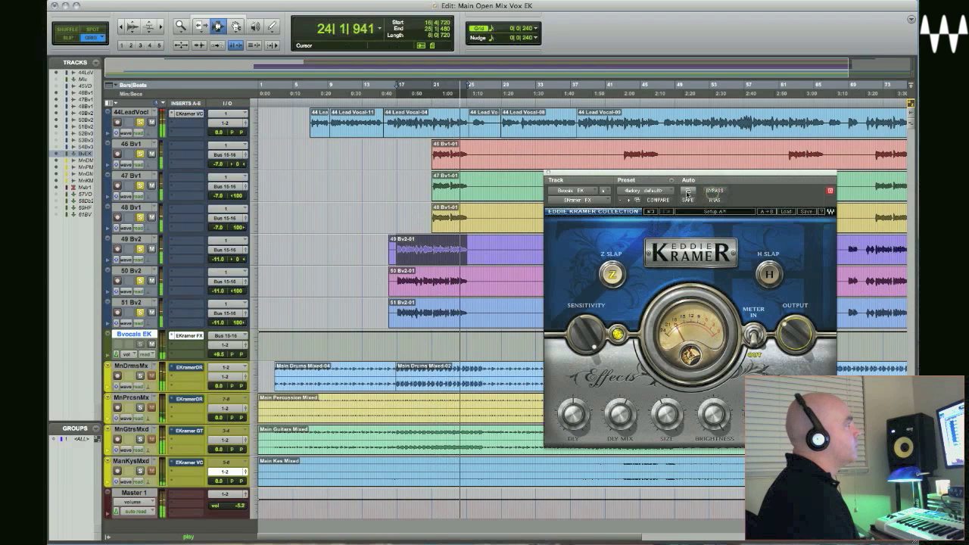
click(548, 173)
key(space)
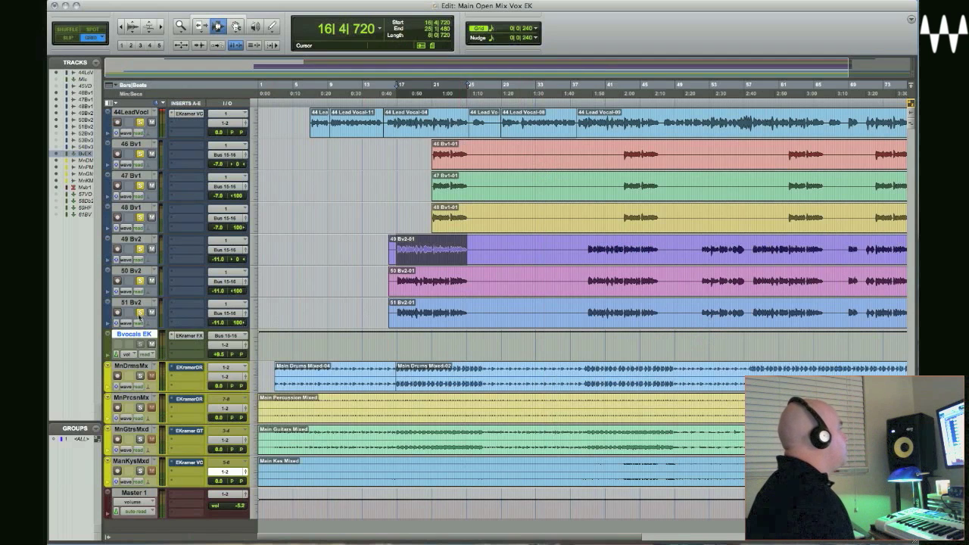
Step: Solo only the guitars mix track, select its passage from 2|1|480 to 16|3|480, and enlarge the track's height
click(139, 439)
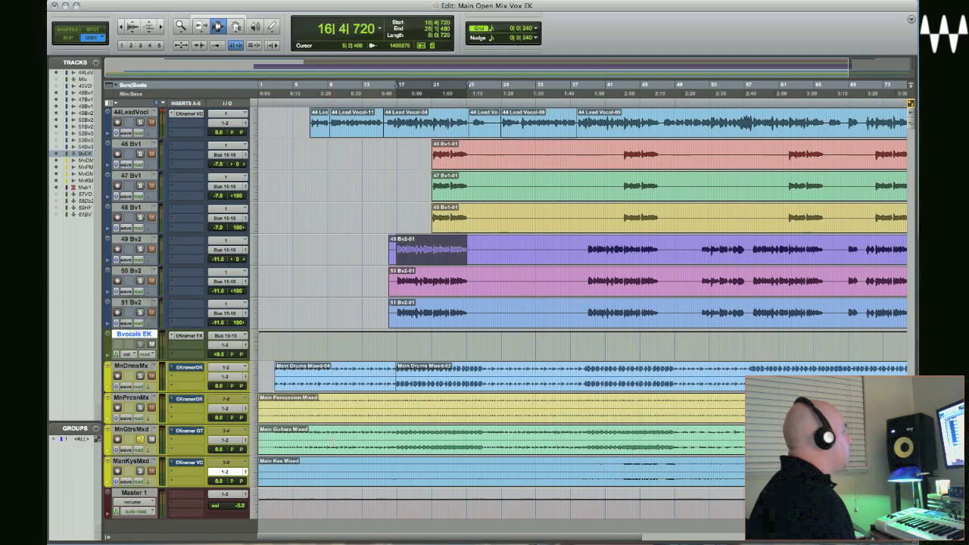
drag(271, 441, 384, 441)
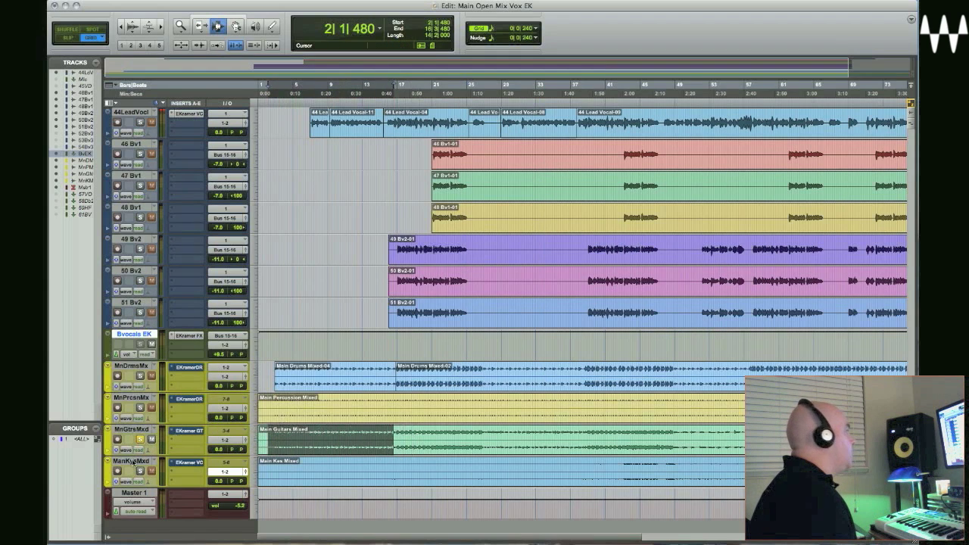
drag(124, 457, 124, 475)
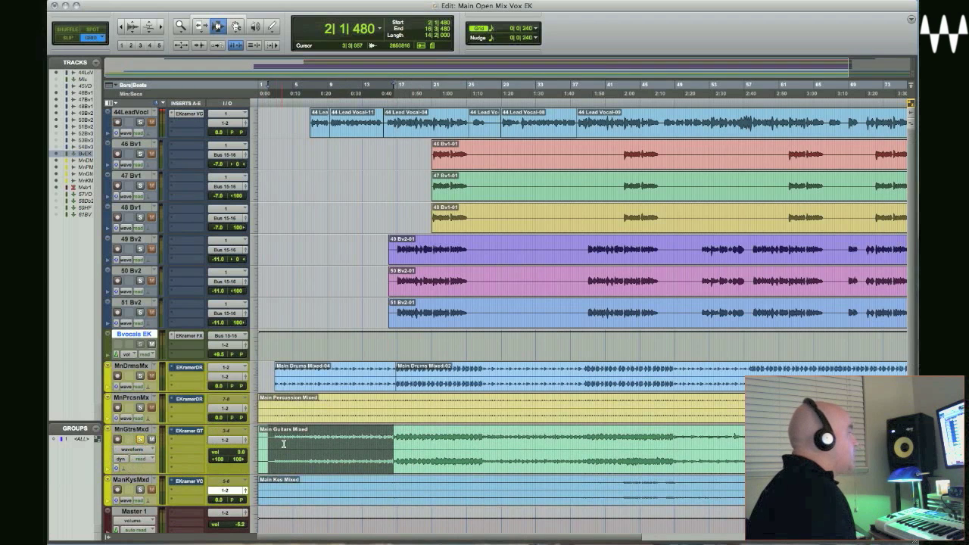
Step: Play the soloed guitars with the EKramer GT plug-in open and bypassed, and start the selected passage at 2|4|000
key(space)
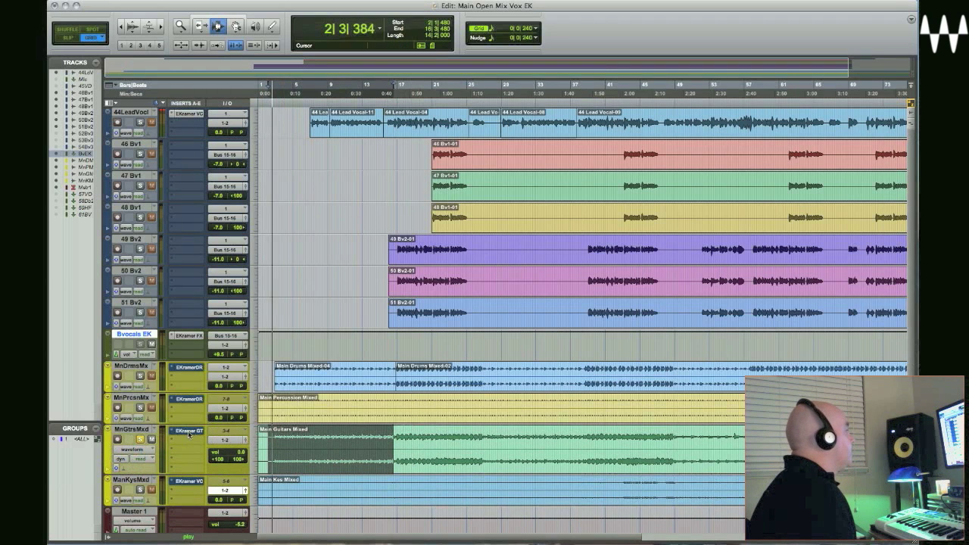
click(190, 434)
drag(578, 174, 437, 151)
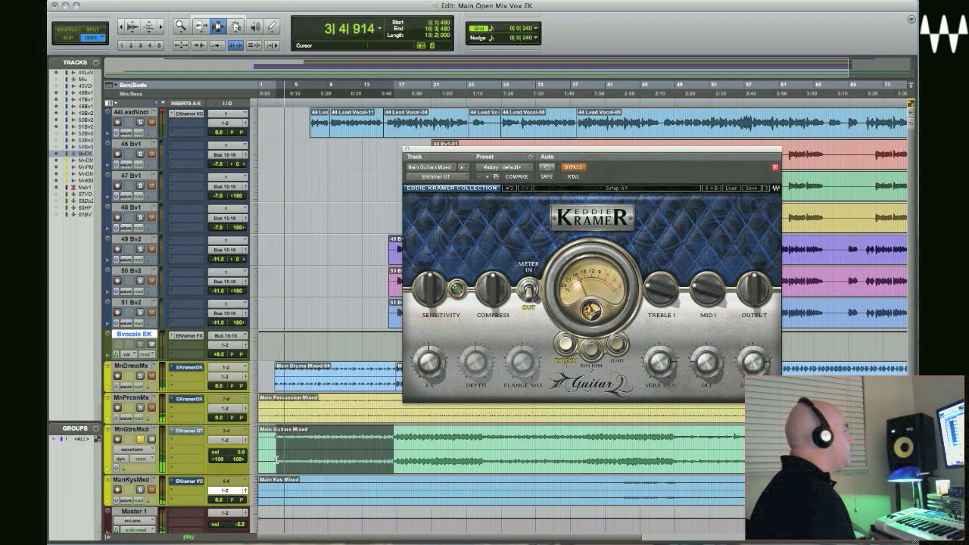
key(space)
mouse_move(446, 374)
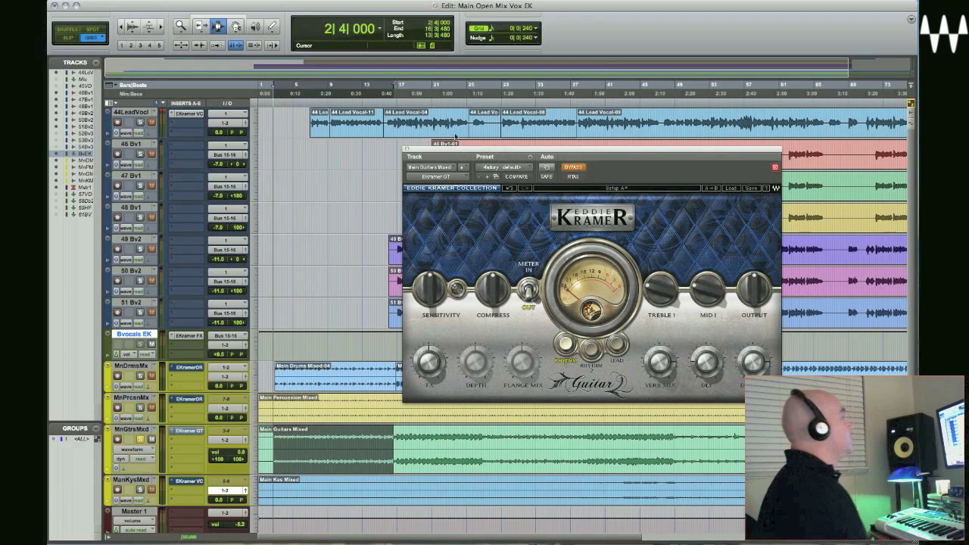
Step: Activate EKramer GT during guitar playback and switch its mode to Rhythm 2 and finally to Lead
key(space)
click(573, 168)
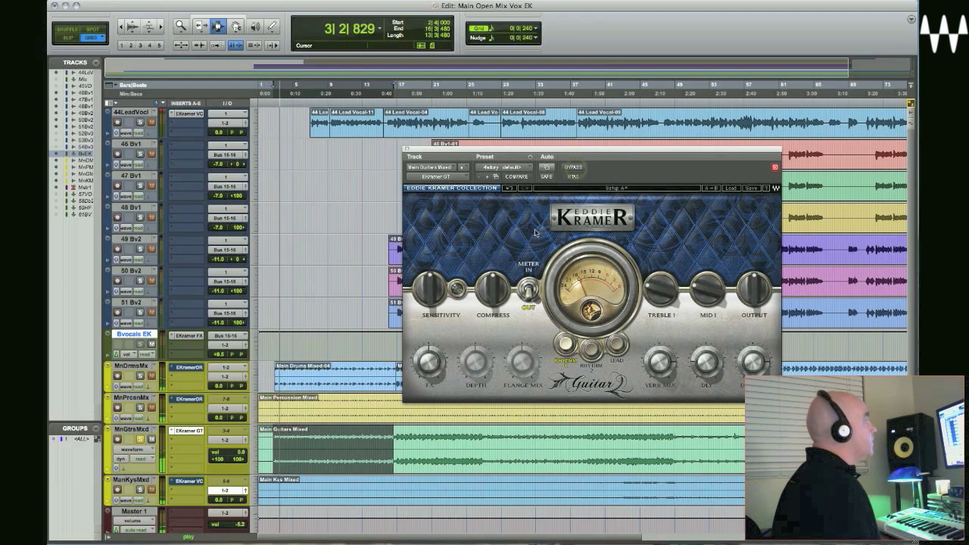
click(589, 350)
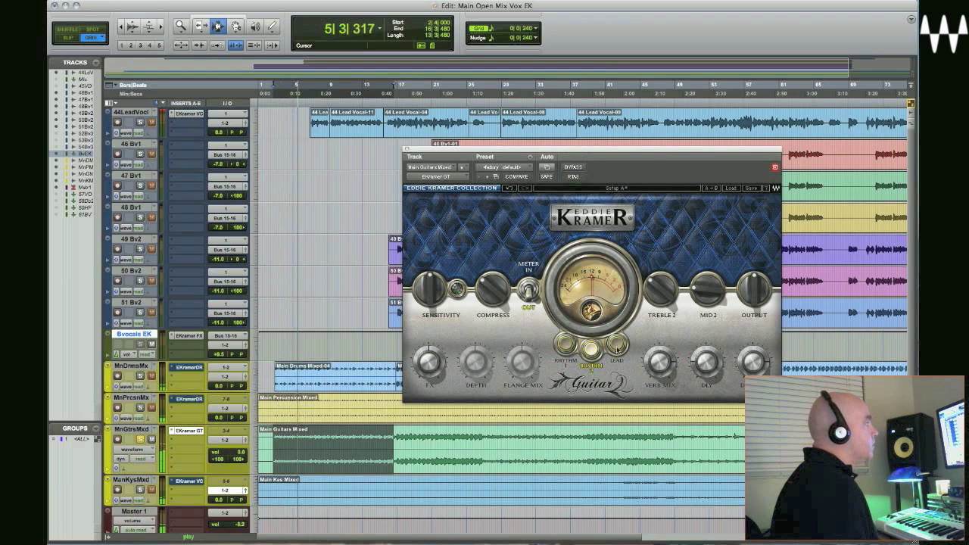
click(620, 345)
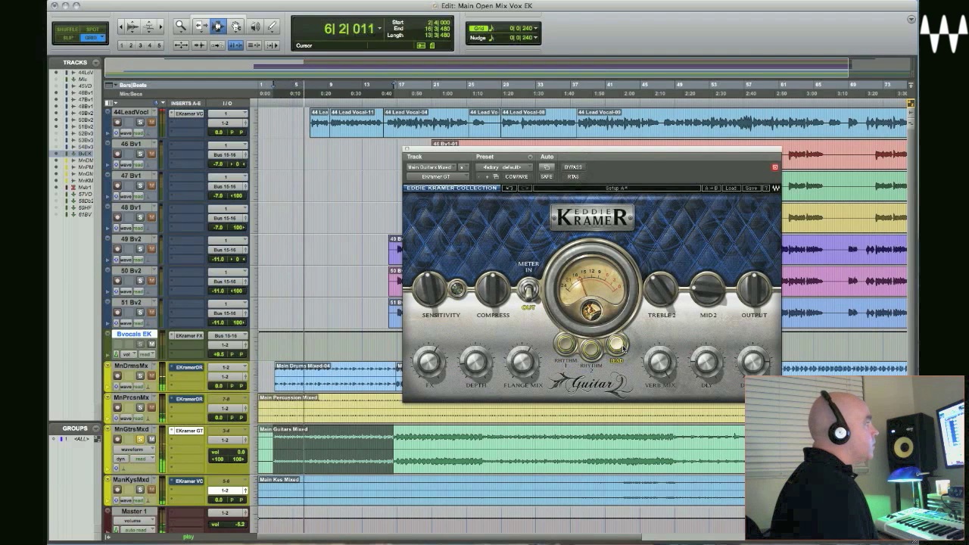
key(space)
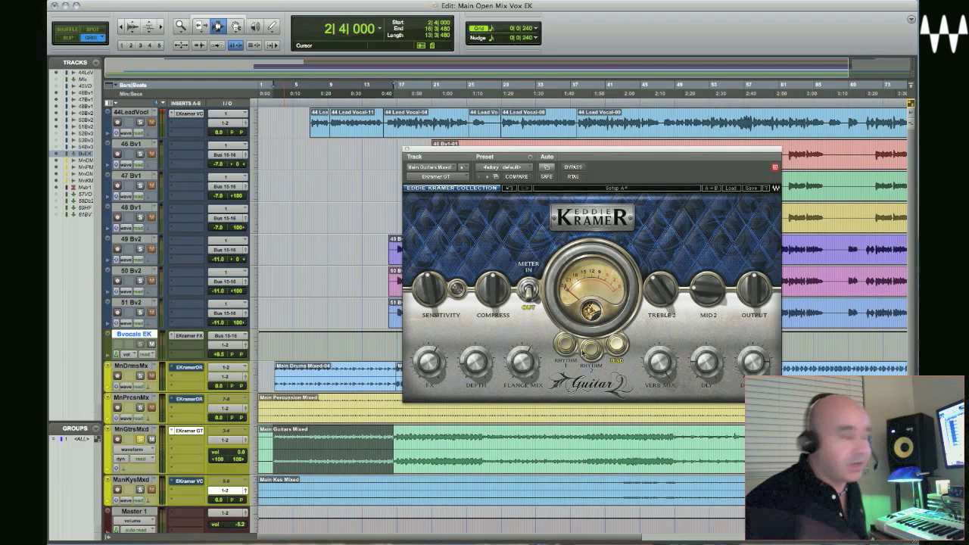
Step: Replay the guitars while raising EKramer GT's Sensitivity and lowering its Output, and bypass the plug-in before stopping playback
key(space)
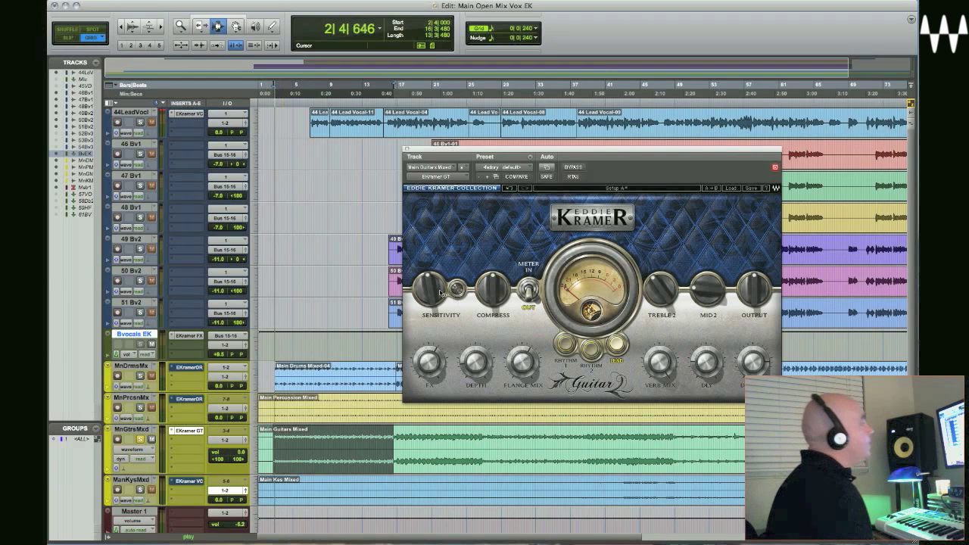
drag(429, 289, 428, 273)
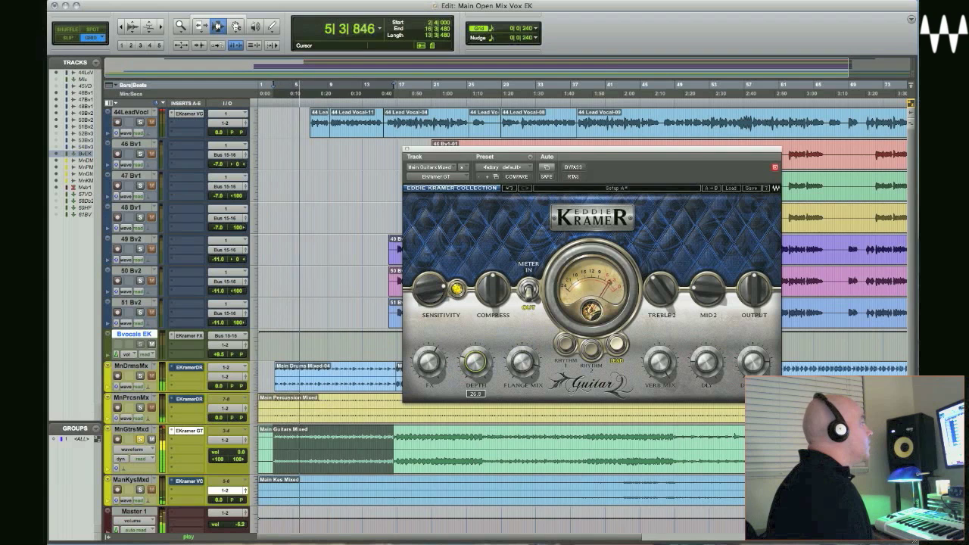
drag(754, 288, 753, 317)
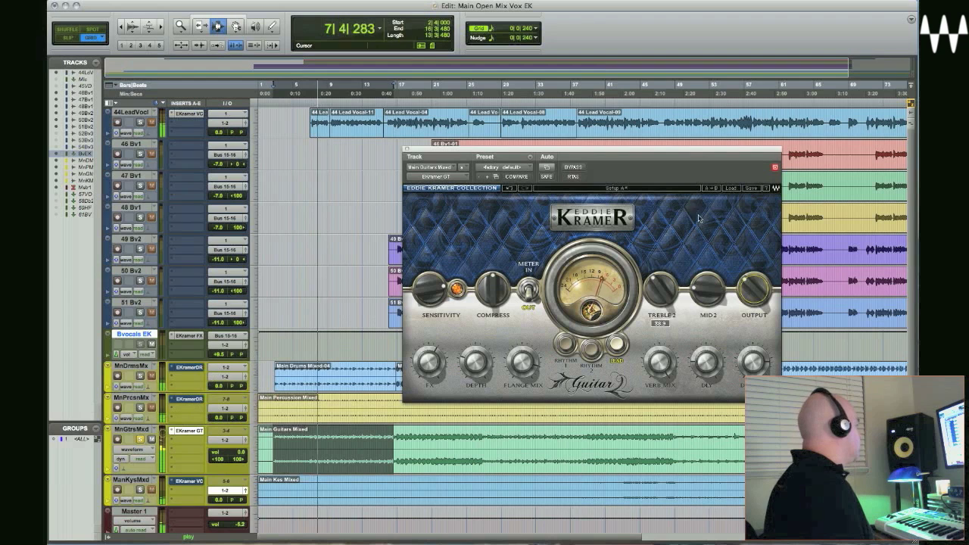
click(574, 167)
key(space)
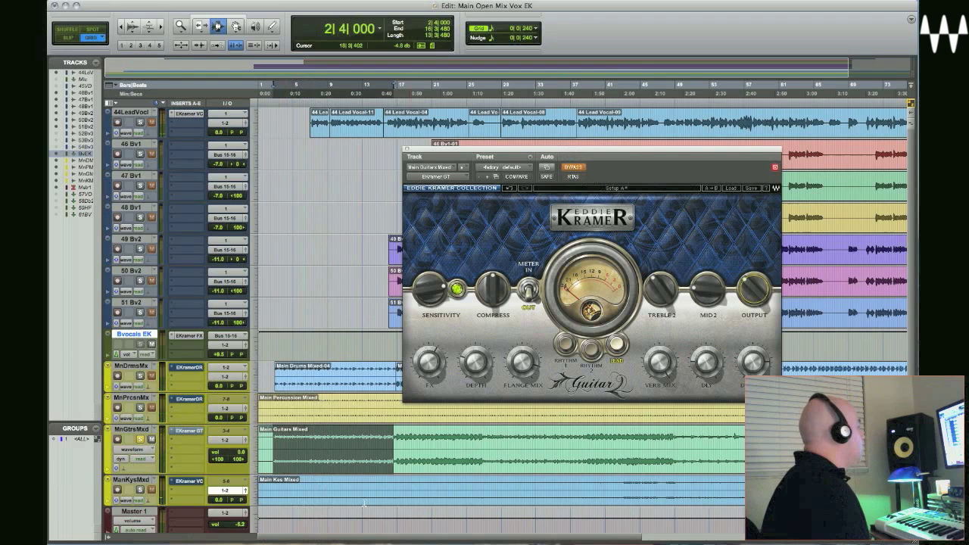
Step: Unsolo the guitars, solo the keys mix with its EKramer VC plug-in open, and select the keys from 4|1|000 to 16|4|240
click(140, 439)
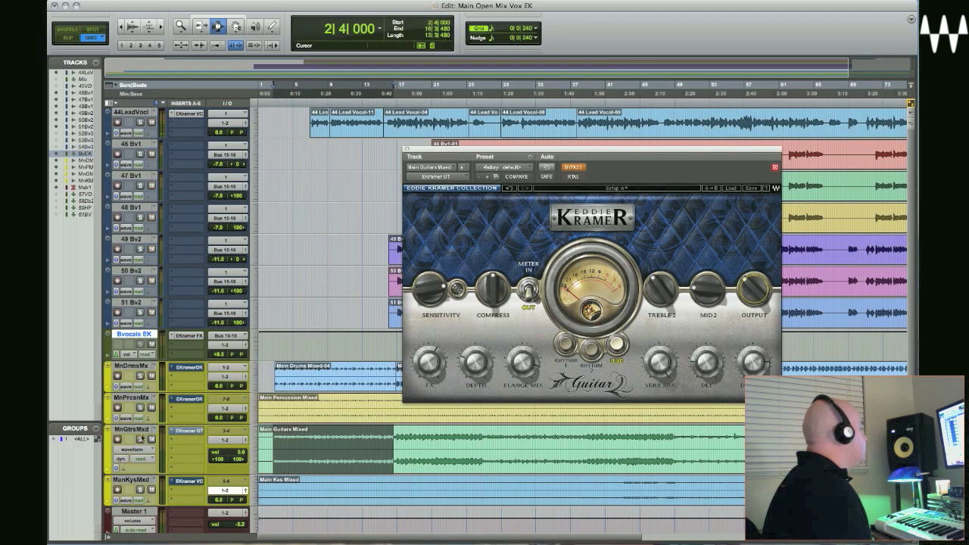
click(186, 482)
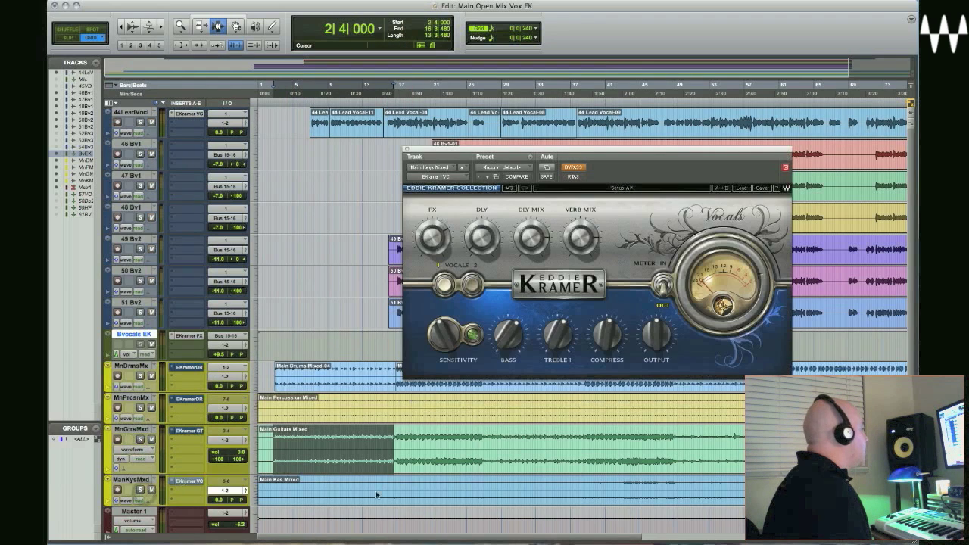
click(284, 491)
drag(284, 491, 394, 491)
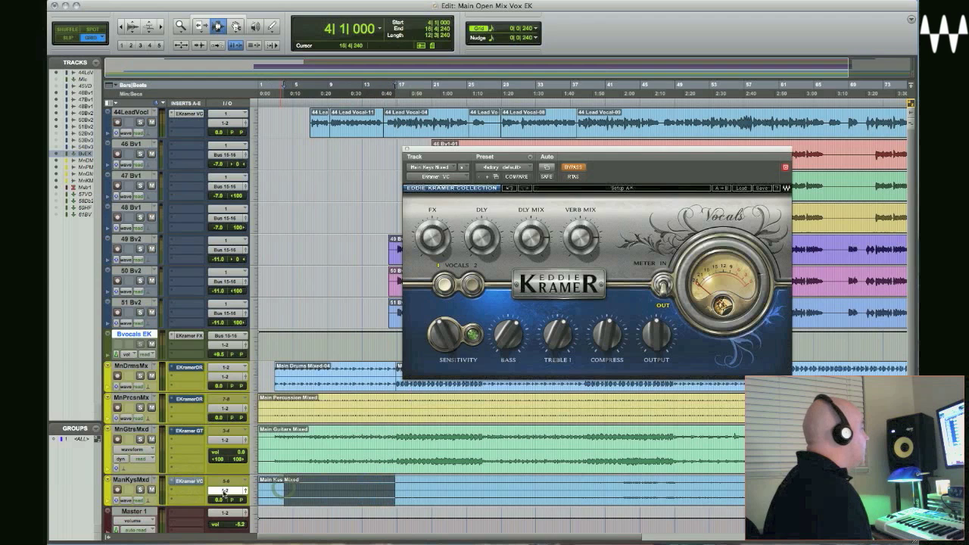
click(201, 481)
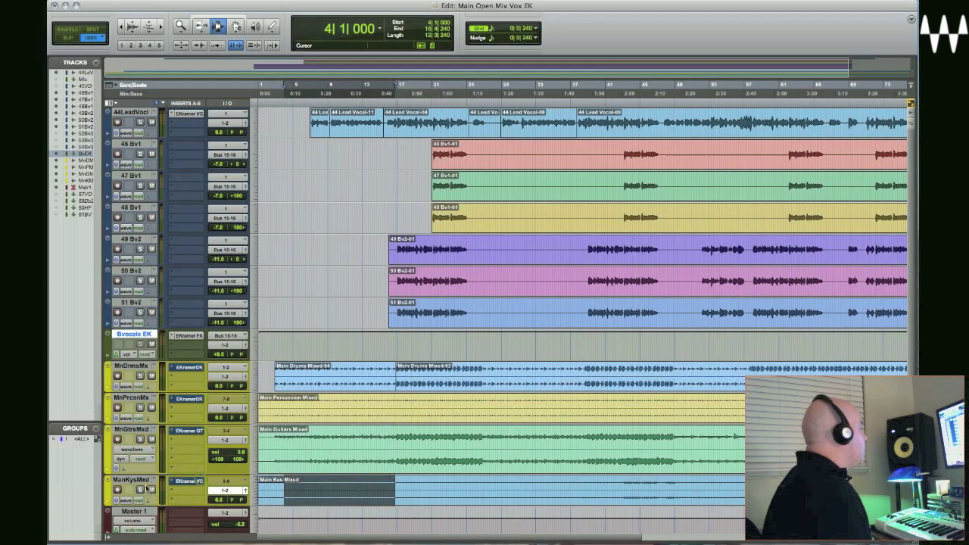
click(196, 486)
click(140, 489)
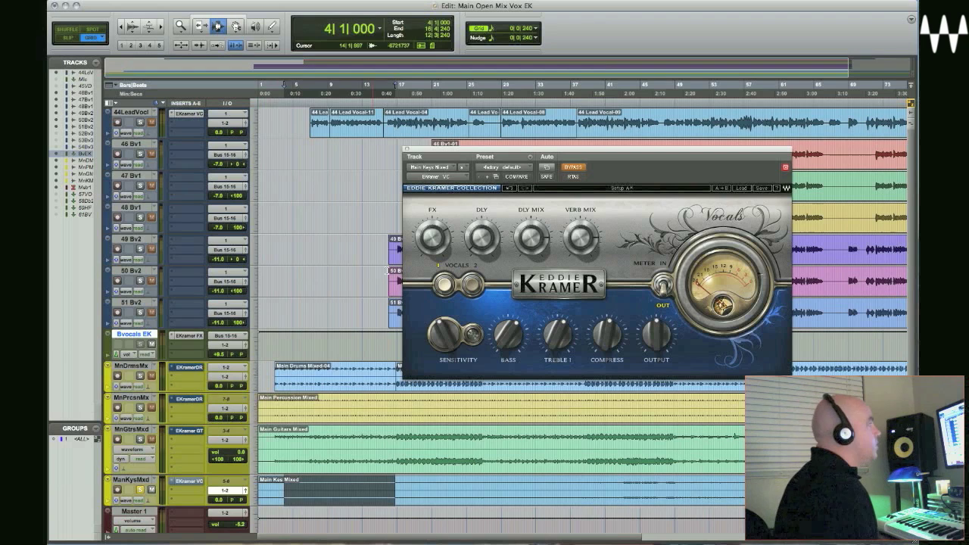
Step: Play the keys with EKramer VC bypassed, activate the plug-in, and set its Output to about -7.2
click(501, 168)
click(502, 168)
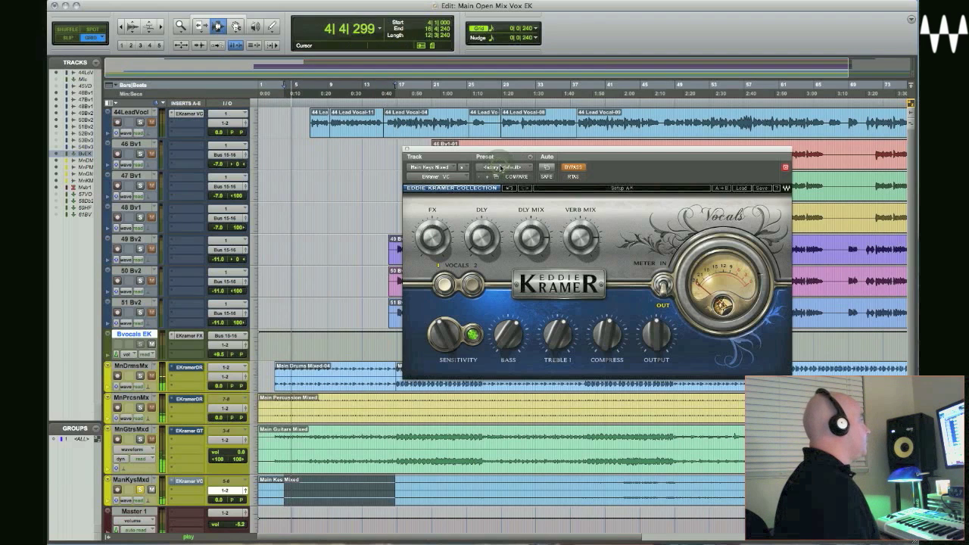
click(571, 168)
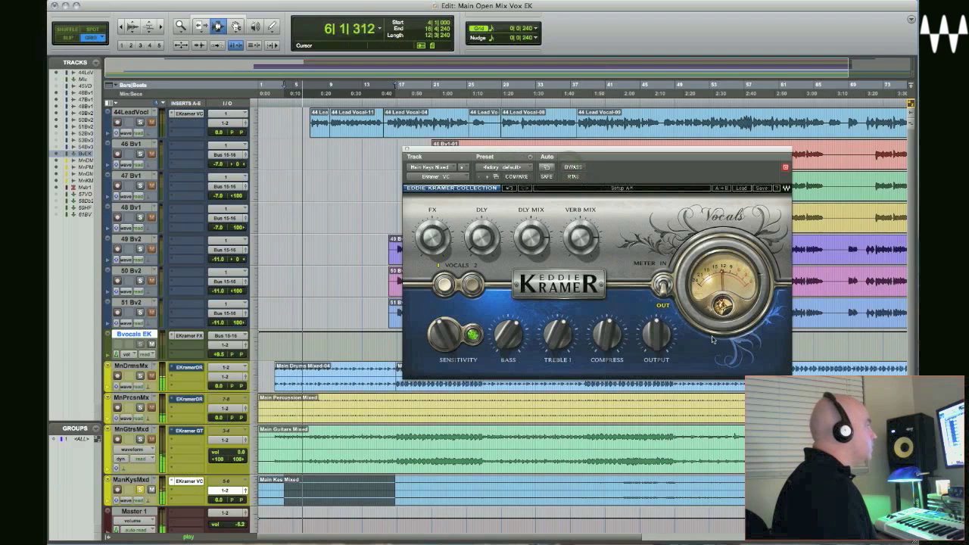
mouse_move(656, 334)
mouse_down()
mouse_move(655, 322)
mouse_move(659, 330)
mouse_up()
key(space)
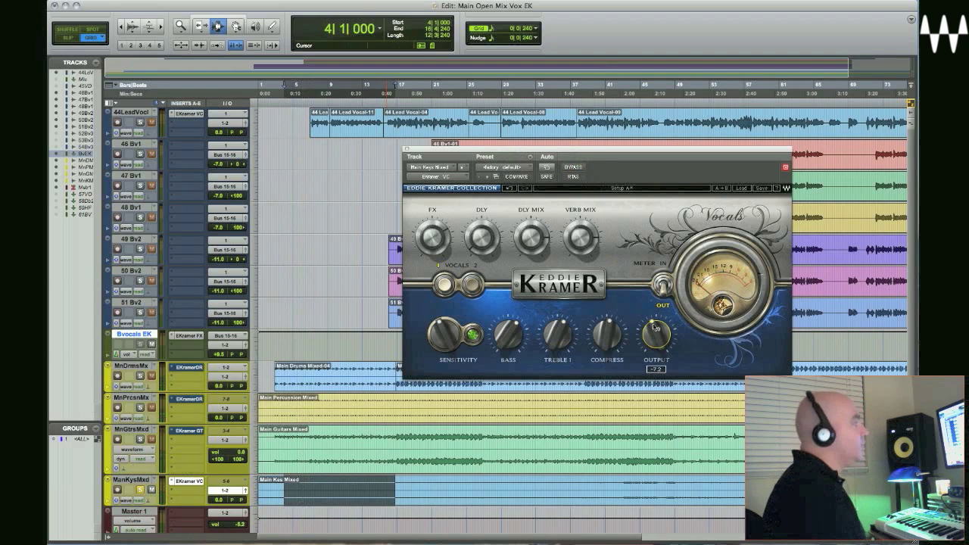
Step: Replay the keys and raise the Sensitivity, Compress and Verb Mix of their EKramer VC plug-in
key(space)
drag(450, 337, 450, 324)
drag(607, 335, 606, 325)
drag(578, 240, 579, 220)
Step: Switch the keys' EKramer VC to Vocals 2 and readjust its Sensitivity, Treble 2, Verb Mix, FX and Output during playback
click(471, 284)
drag(441, 333, 442, 341)
drag(564, 333, 569, 326)
drag(585, 234, 584, 234)
drag(436, 236, 437, 239)
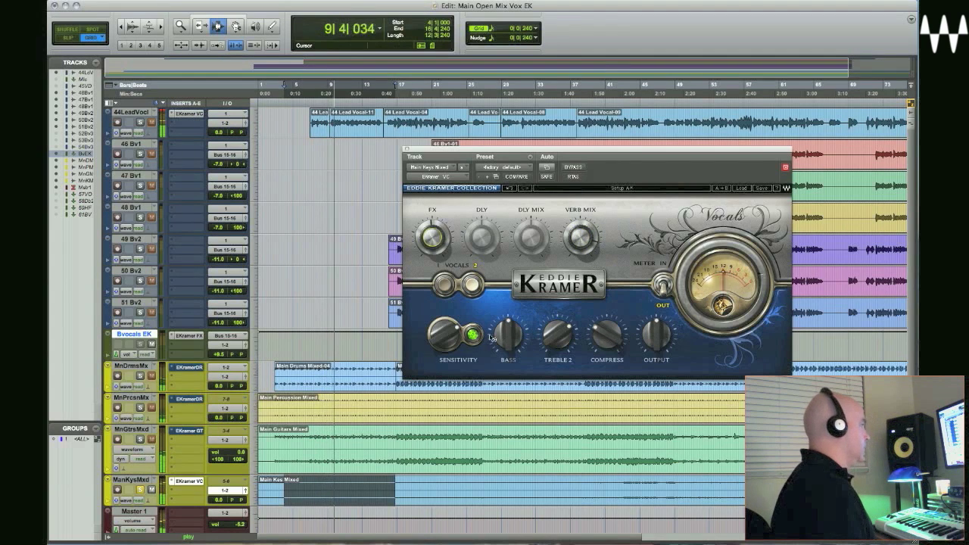
drag(456, 336, 462, 334)
drag(652, 333, 653, 332)
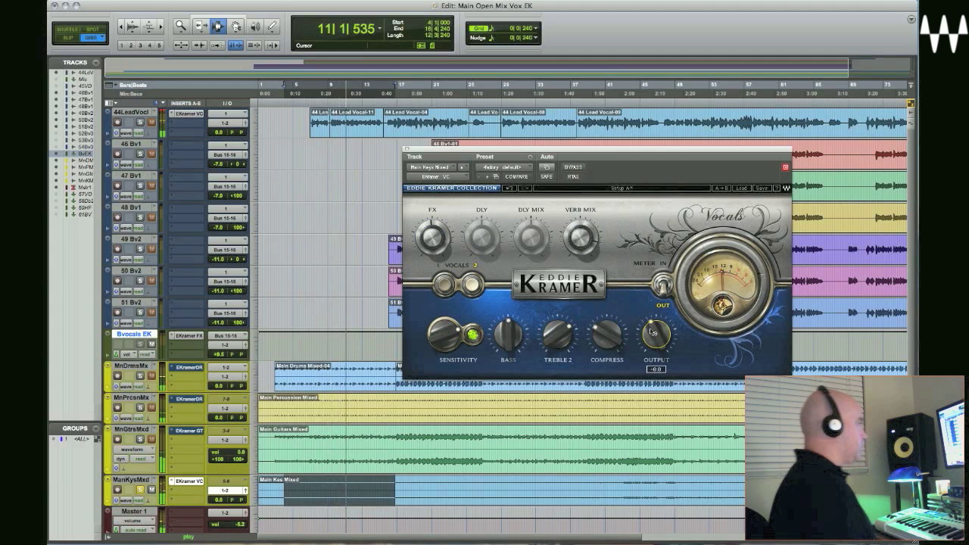
key(space)
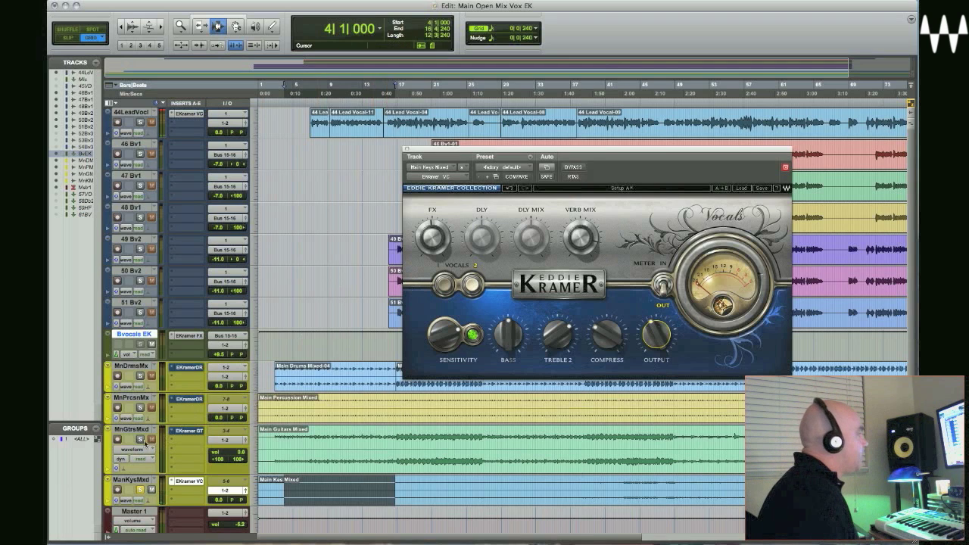
Step: Play the soloed guitars and keys together with the EKramer GT, EKramer VC and drum track's EKramerDR plug-ins active
key(space)
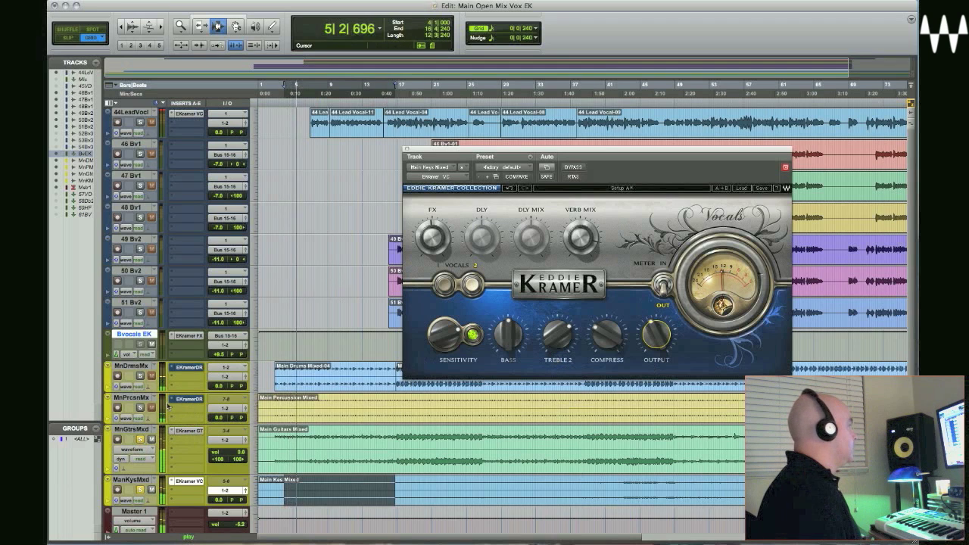
key(space)
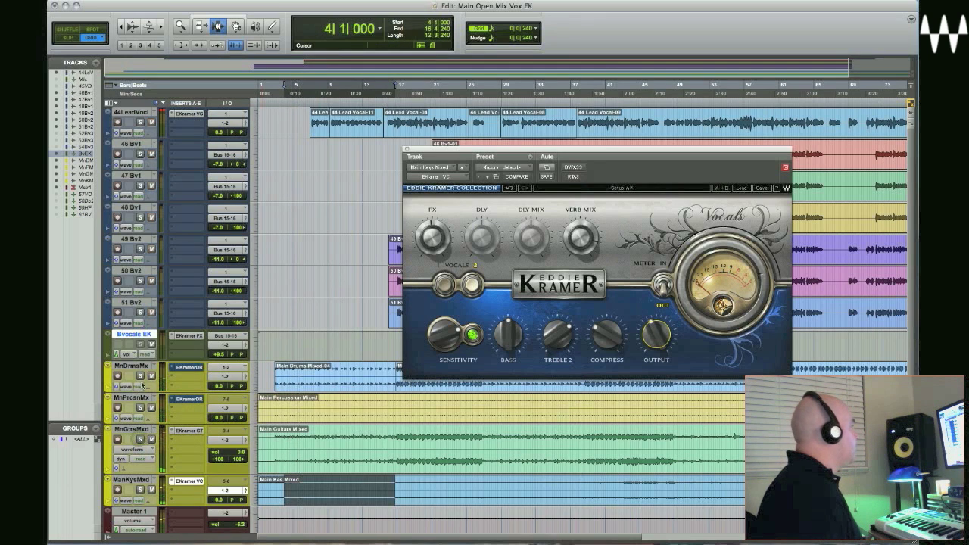
Step: Solo the drums mix track and select its passage from 2|4|720 to 16|4|480
click(140, 376)
drag(395, 377, 280, 377)
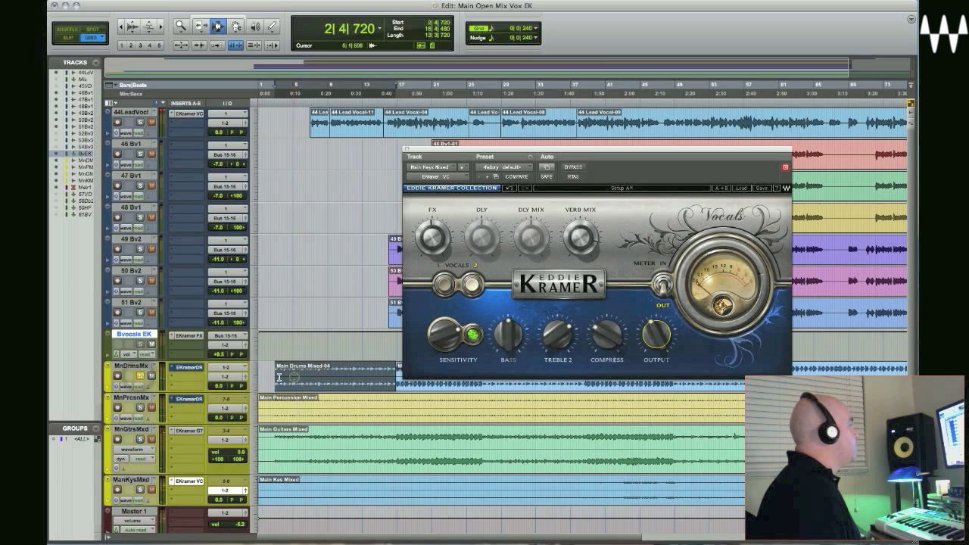
Step: Open the drums mix track's EKramerDR and compare the selected passage with the plug-in bypassed and active
click(186, 368)
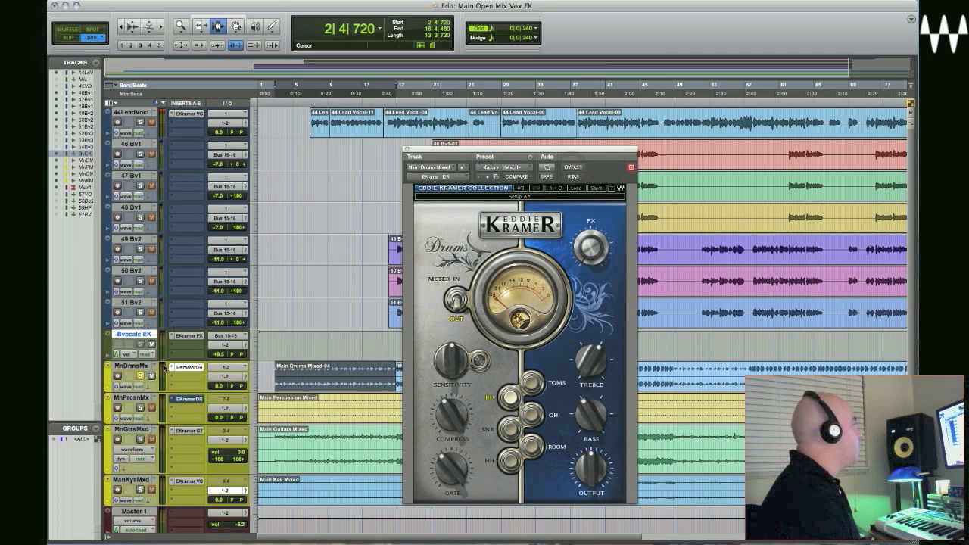
key(space)
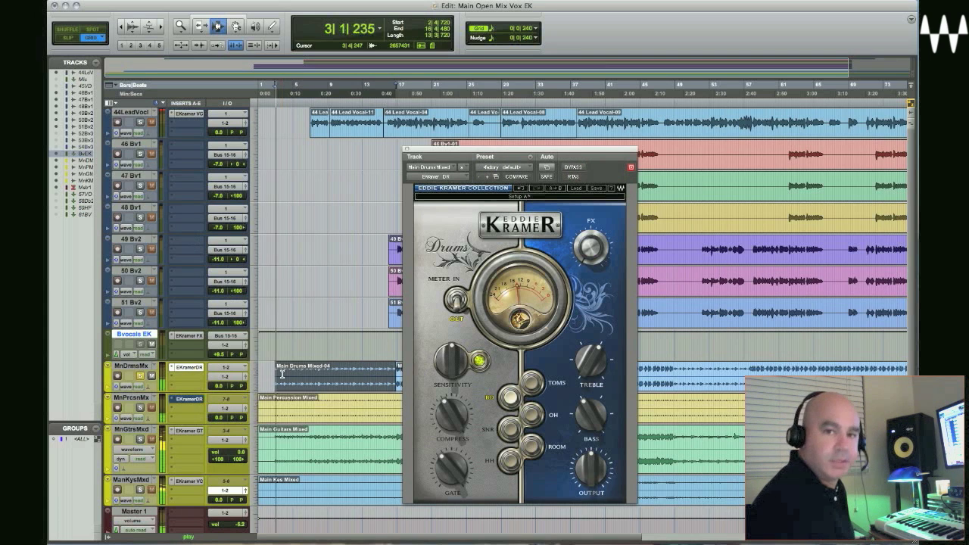
click(574, 167)
key(space)
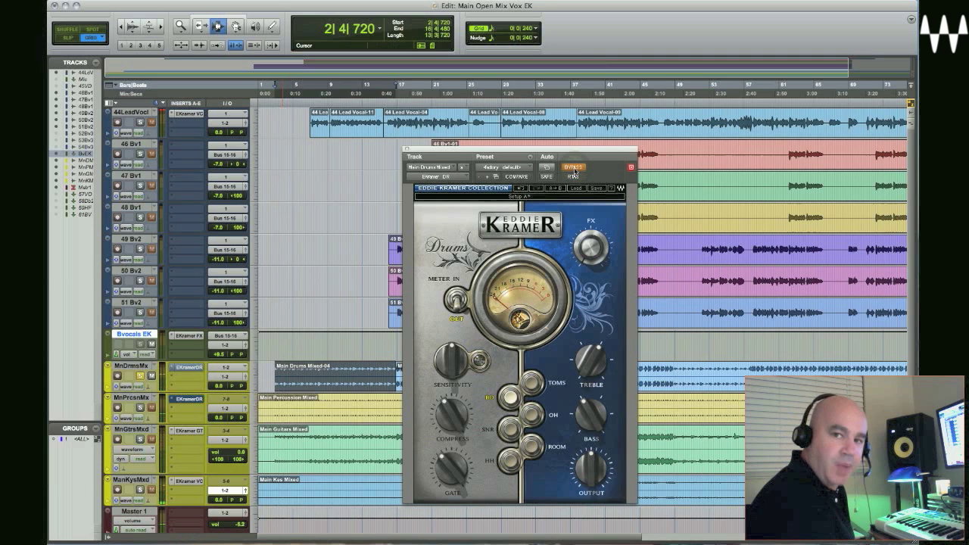
key(space)
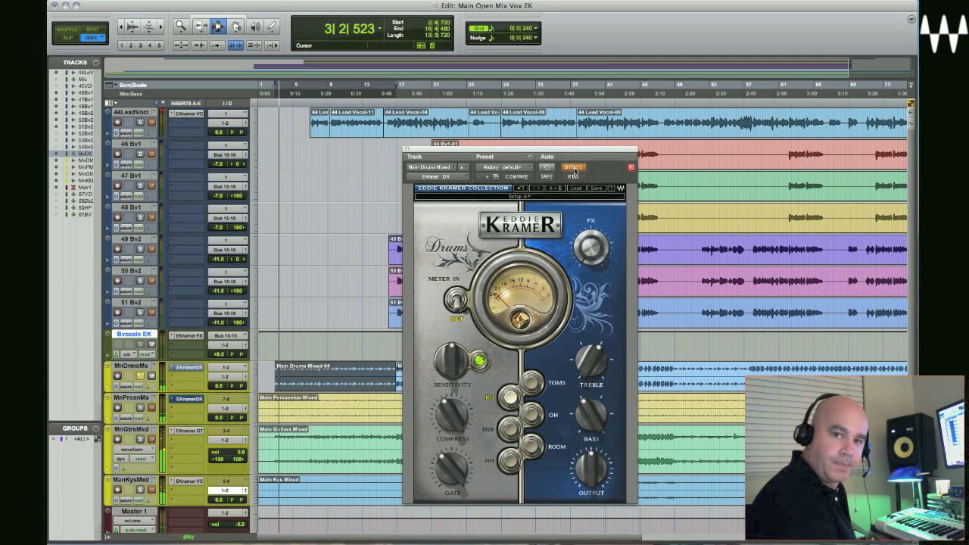
key(space)
click(573, 167)
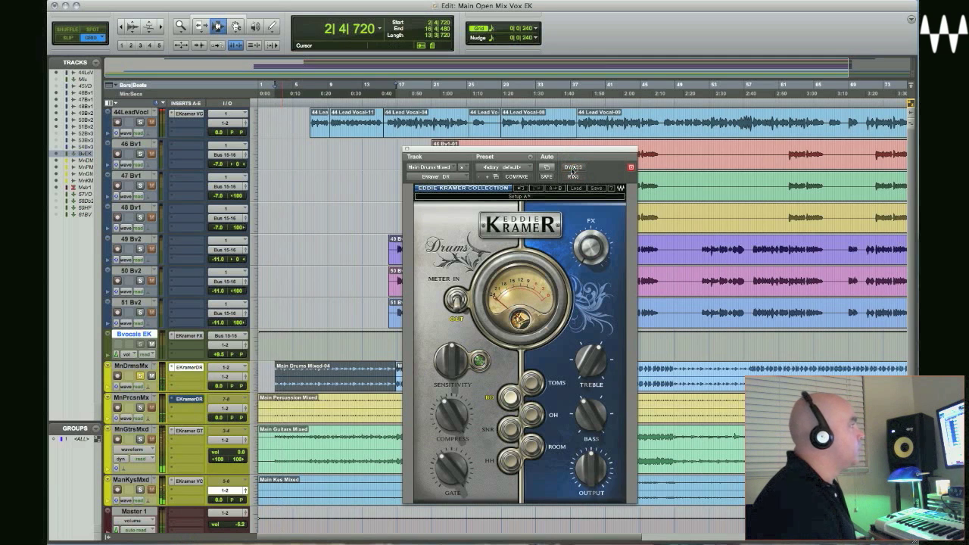
key(space)
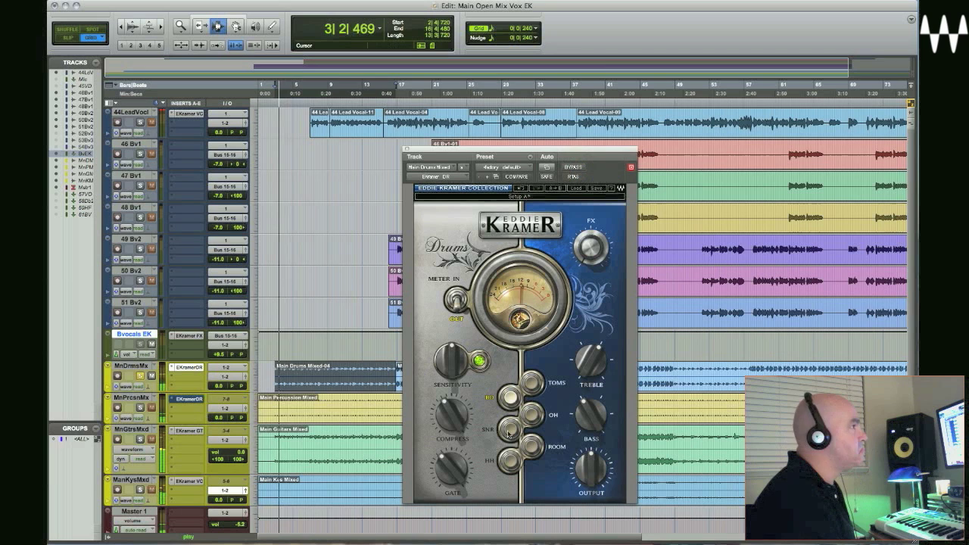
key(space)
Step: Switch the drums' EKramerDR to SNR, raise Sensitivity, Compress, Treble and Bass, and lower Output during playback
click(510, 434)
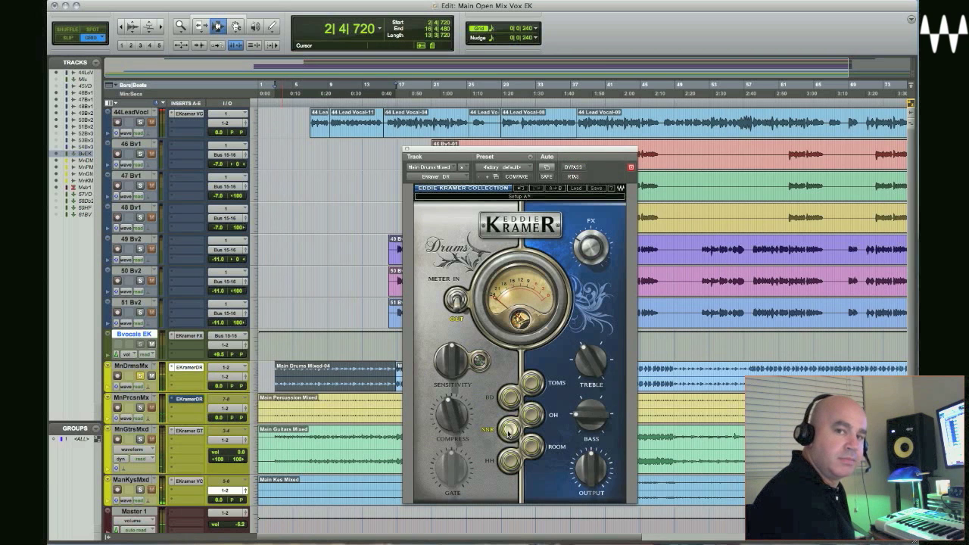
key(space)
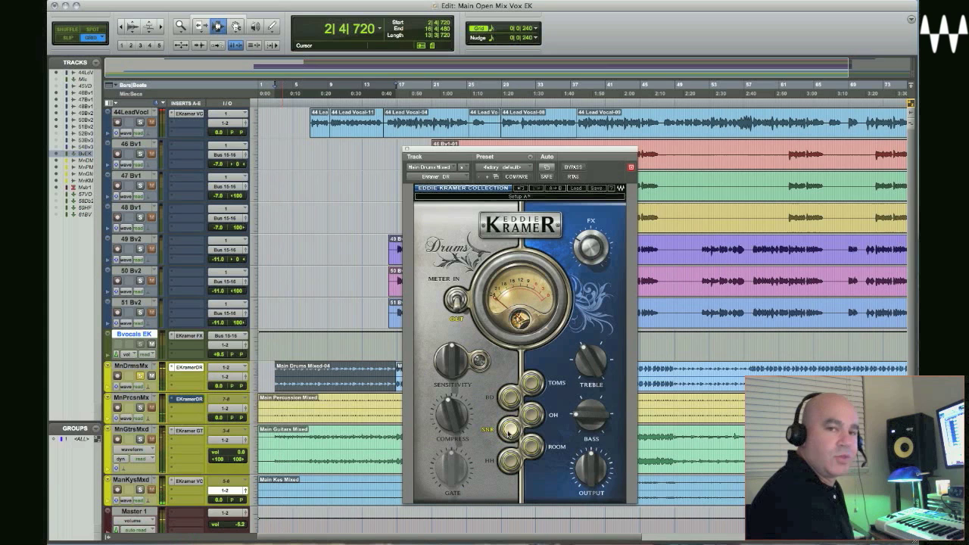
drag(452, 410, 451, 412)
drag(587, 454, 589, 463)
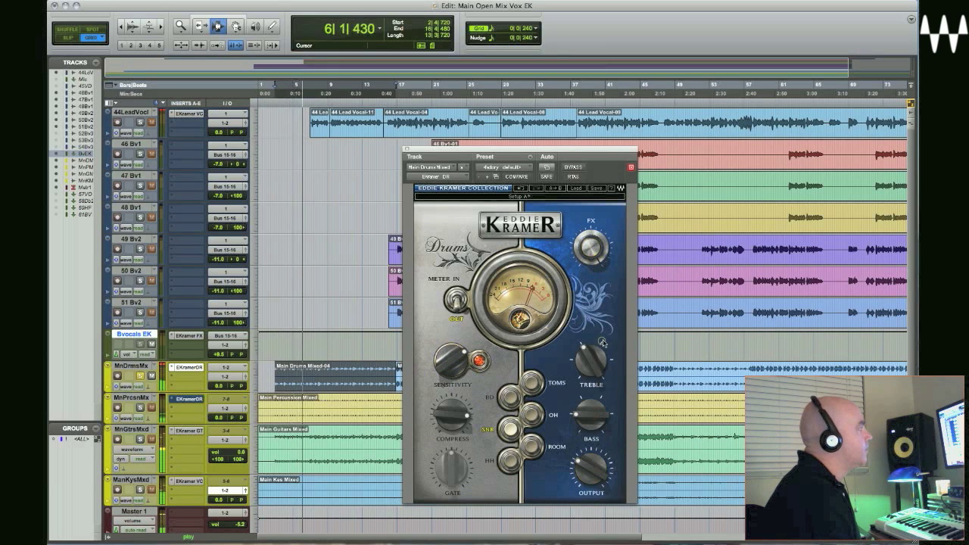
drag(602, 350, 605, 356)
mouse_move(590, 406)
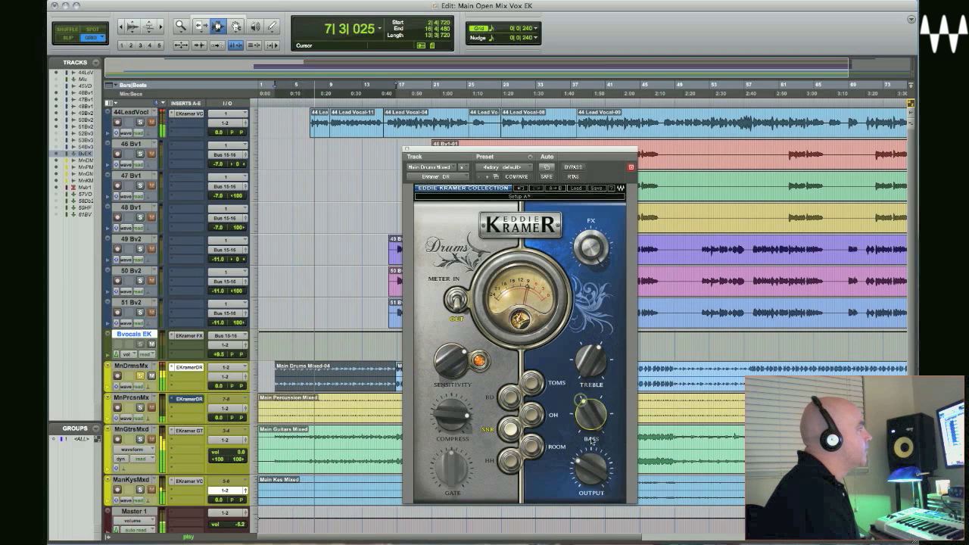
Step: Lower the EKramerDR Output to about -20.7, comparing the drums with the plug-in bypassed and active
click(573, 168)
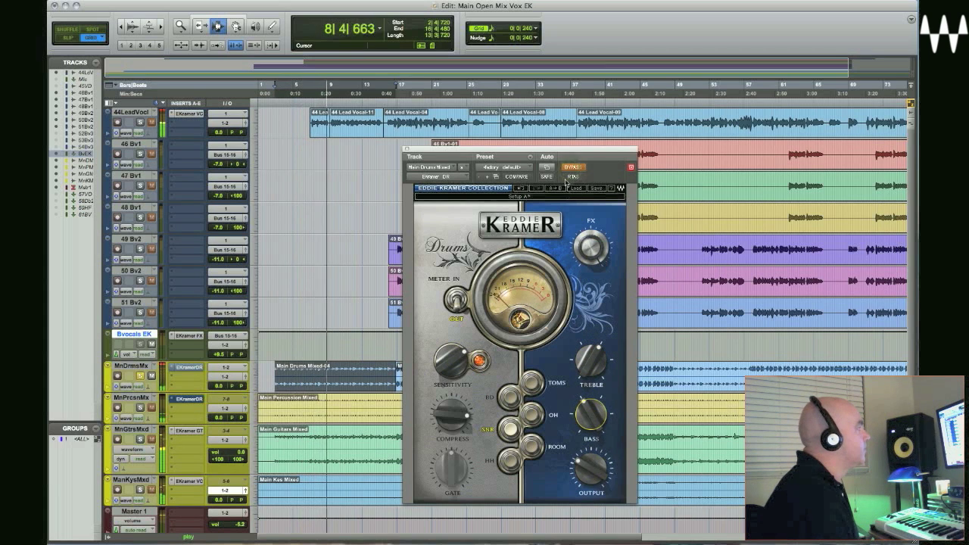
click(573, 168)
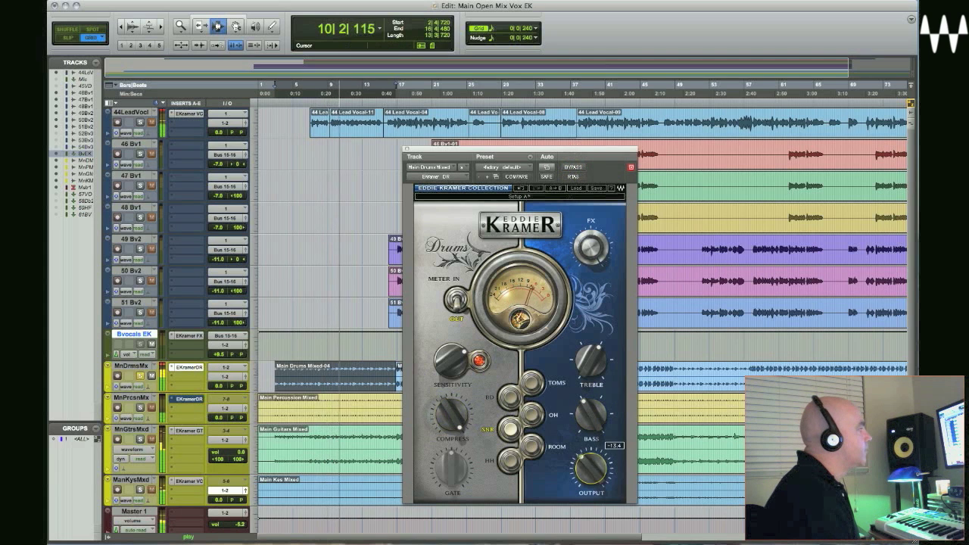
drag(587, 464, 577, 459)
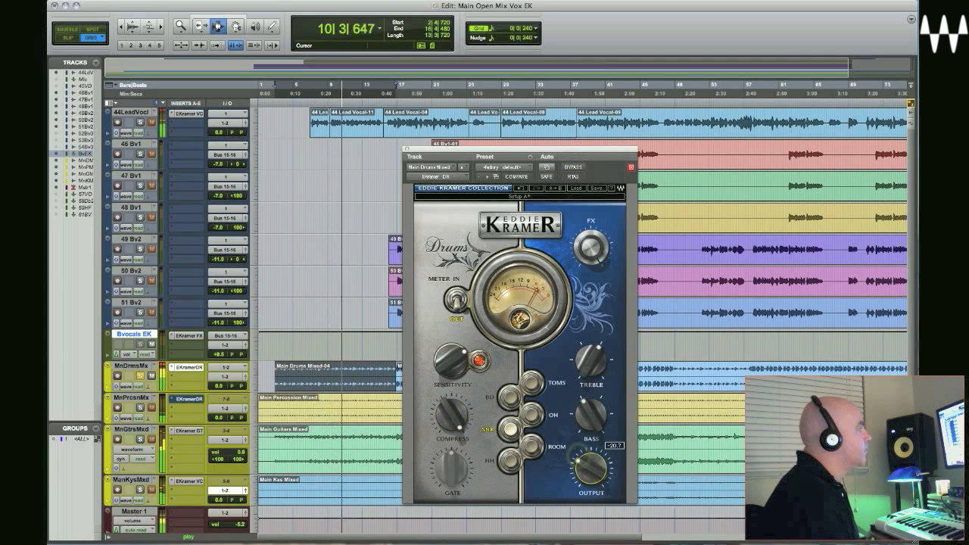
click(573, 169)
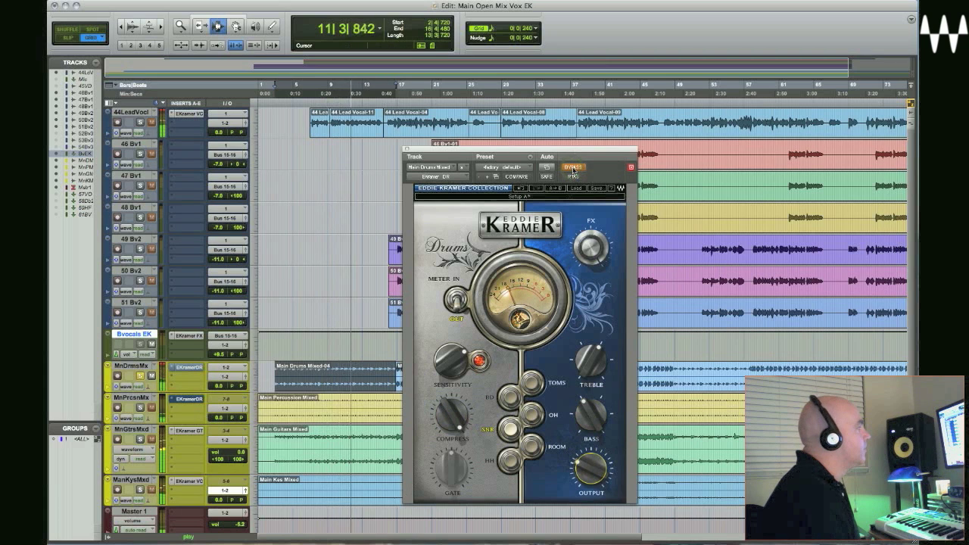
click(573, 168)
key(space)
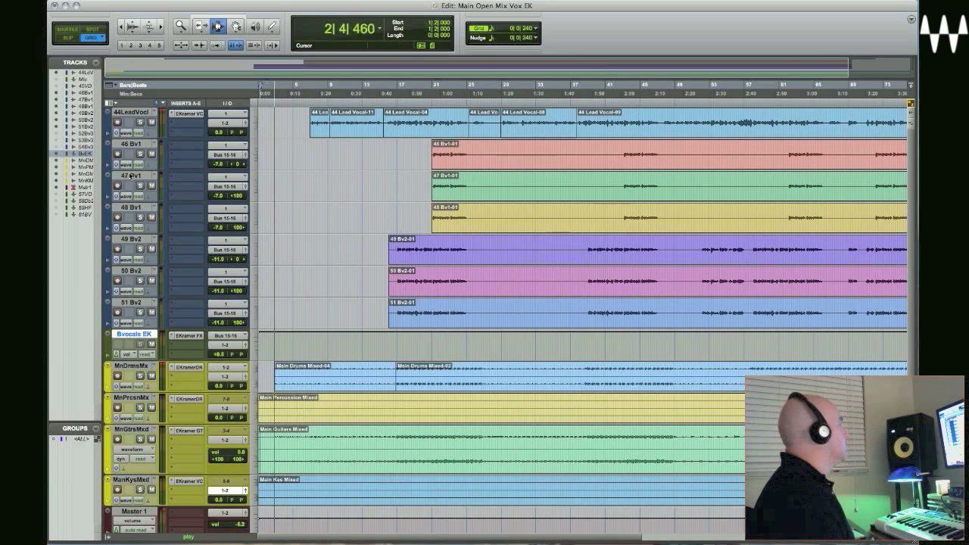
Step: Even out the track heights and adjust the lead vocal EKramer VC's Treble 1 and Bass, with Bass at about 16.3, during full-mix playback
alt+click(128, 171)
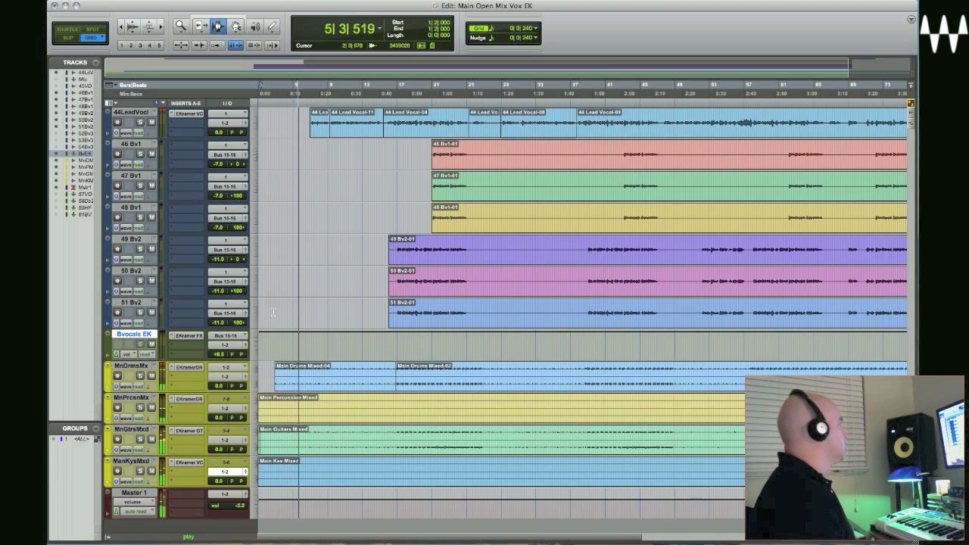
click(187, 114)
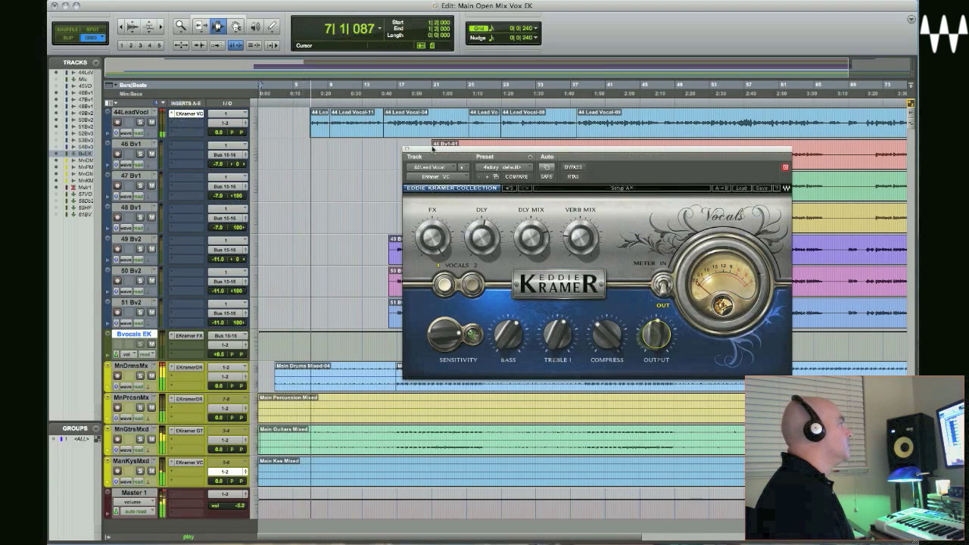
click(407, 151)
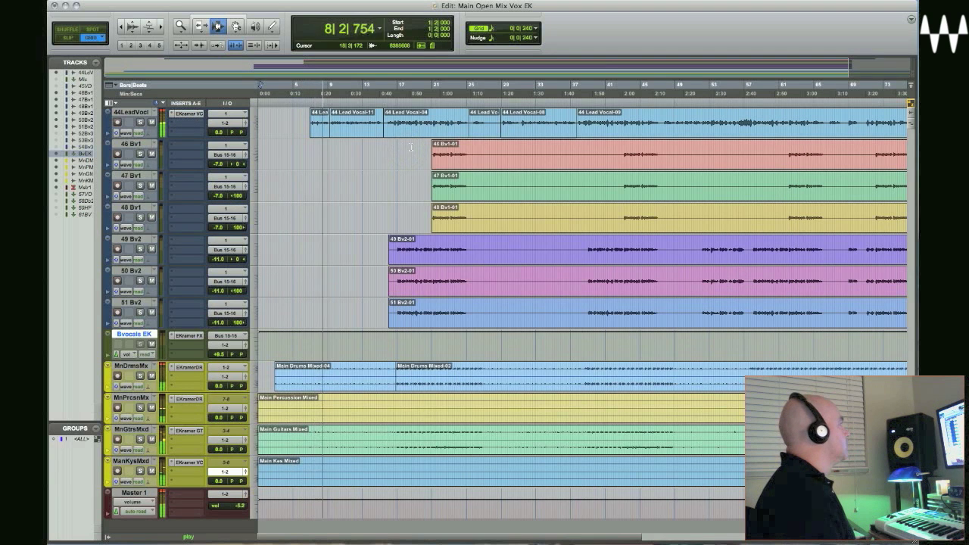
click(187, 114)
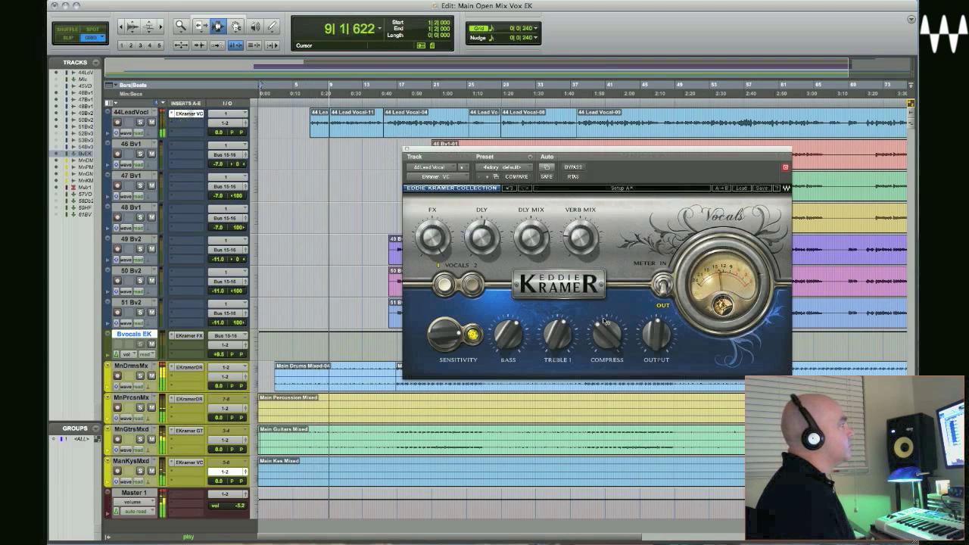
mouse_move(558, 333)
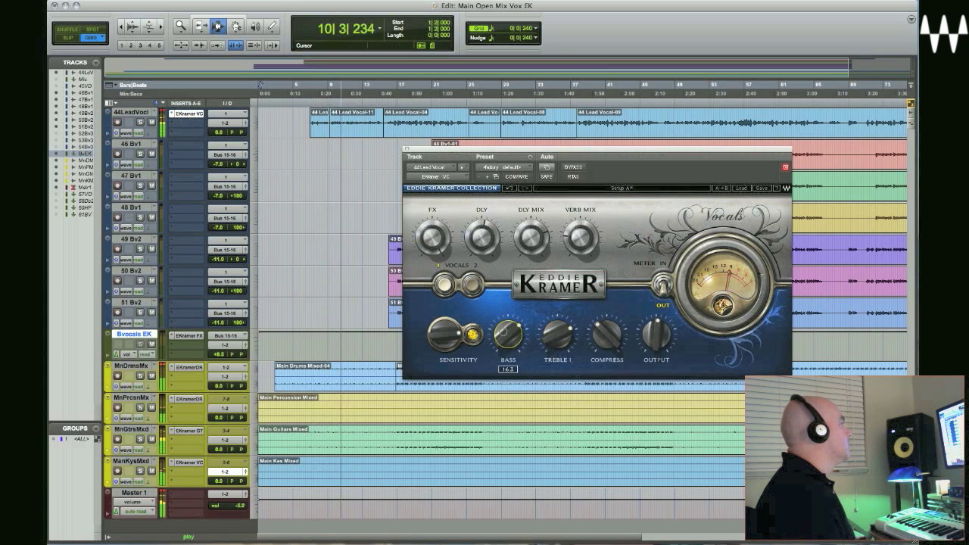
click(406, 150)
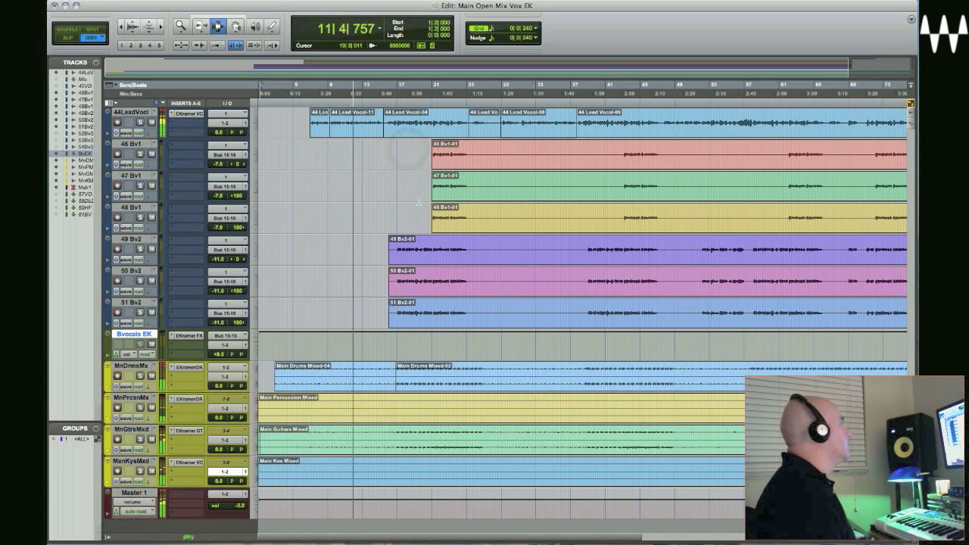